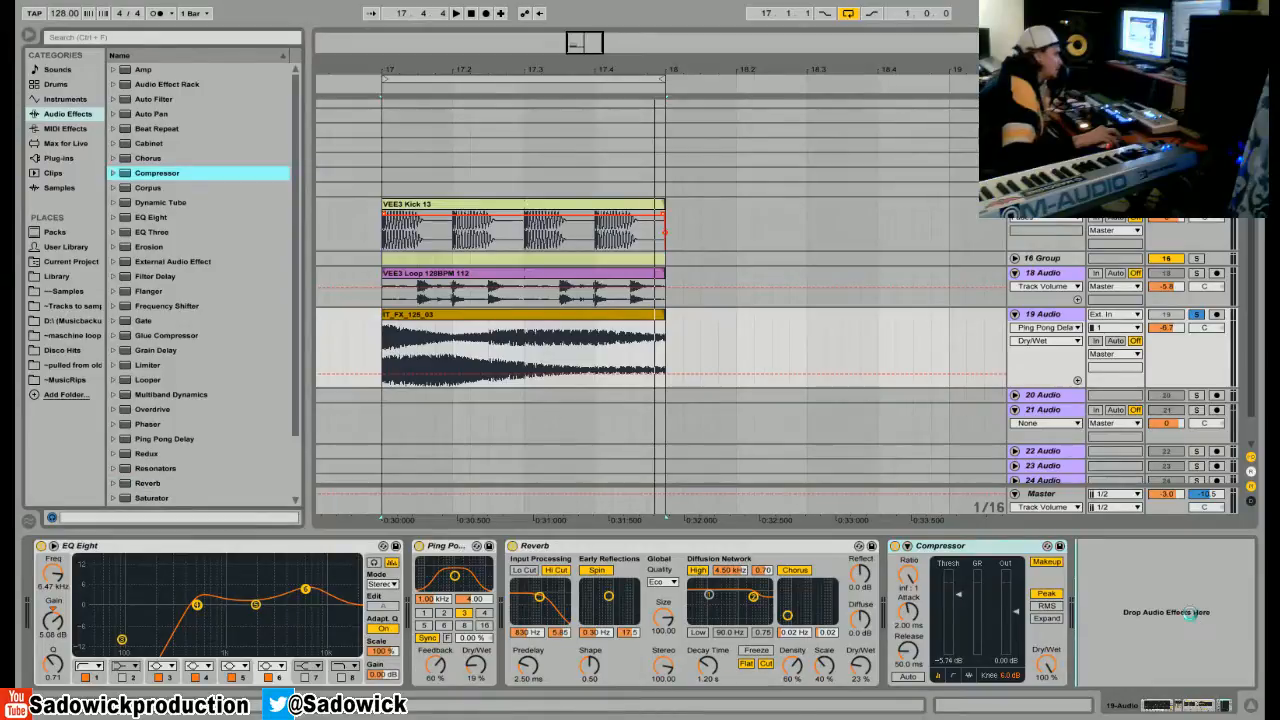
Take 19 Audio out of solo, select the VEE3 Kick 13 clip and play it to hear the kick.
{"action": "left_click", "coordinate": [1199, 315]}
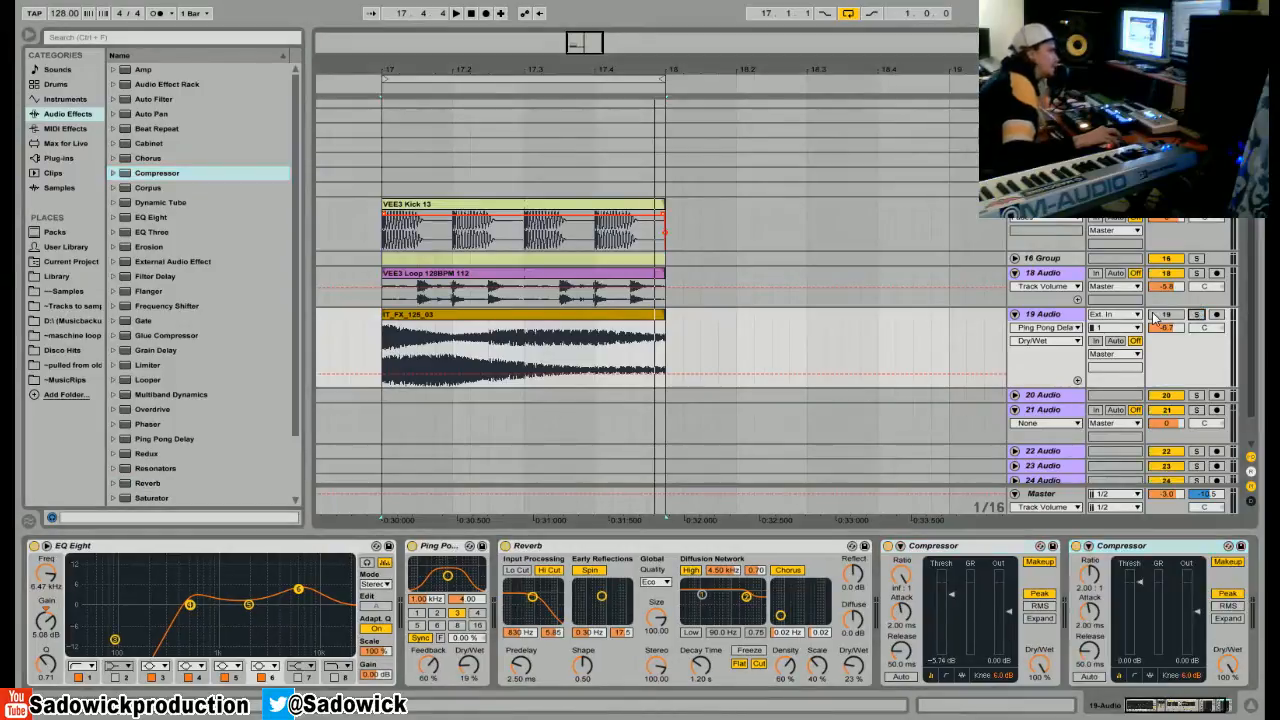
{"action": "left_click", "coordinate": [620, 218]}
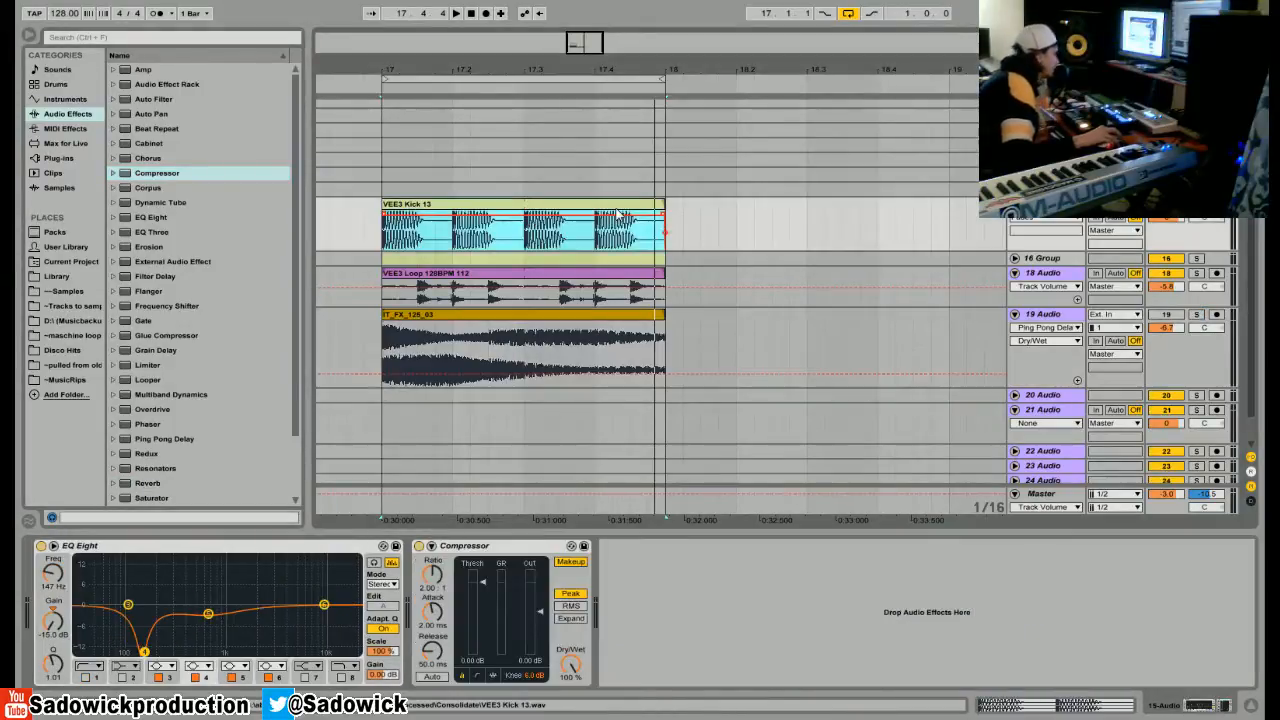
{"action": "key", "text": "space"}
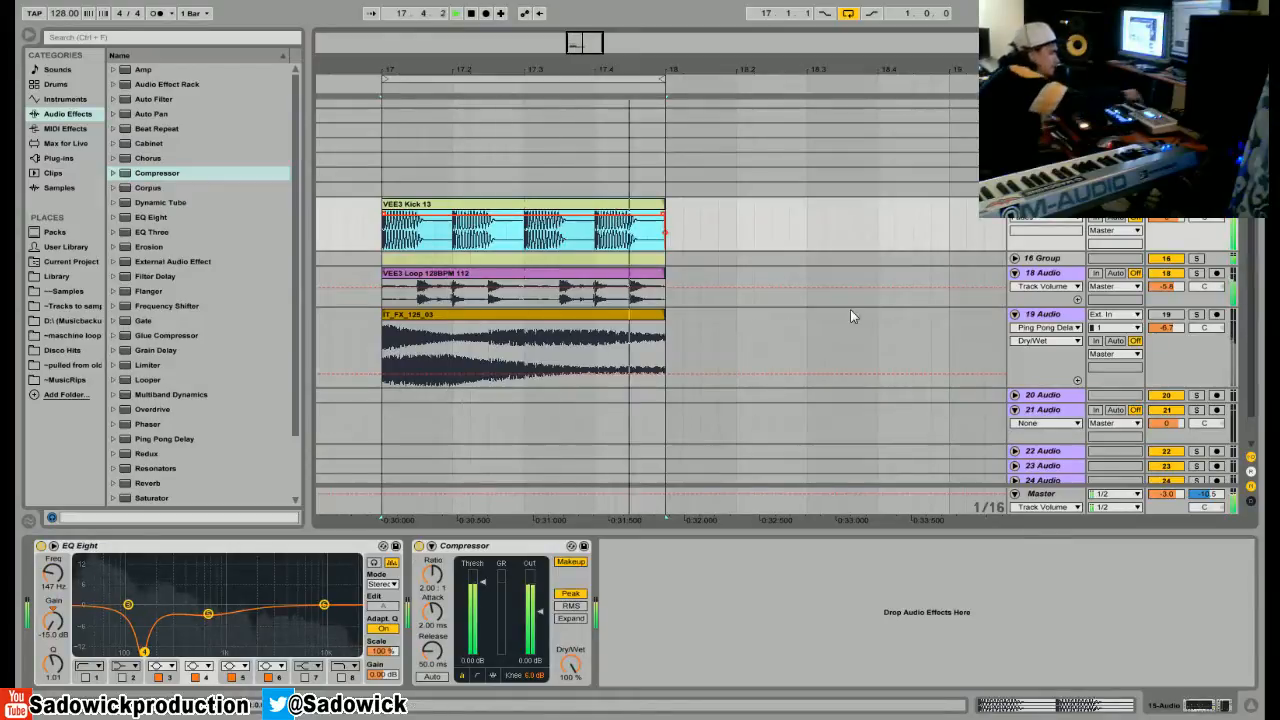
{"action": "key", "text": "space"}
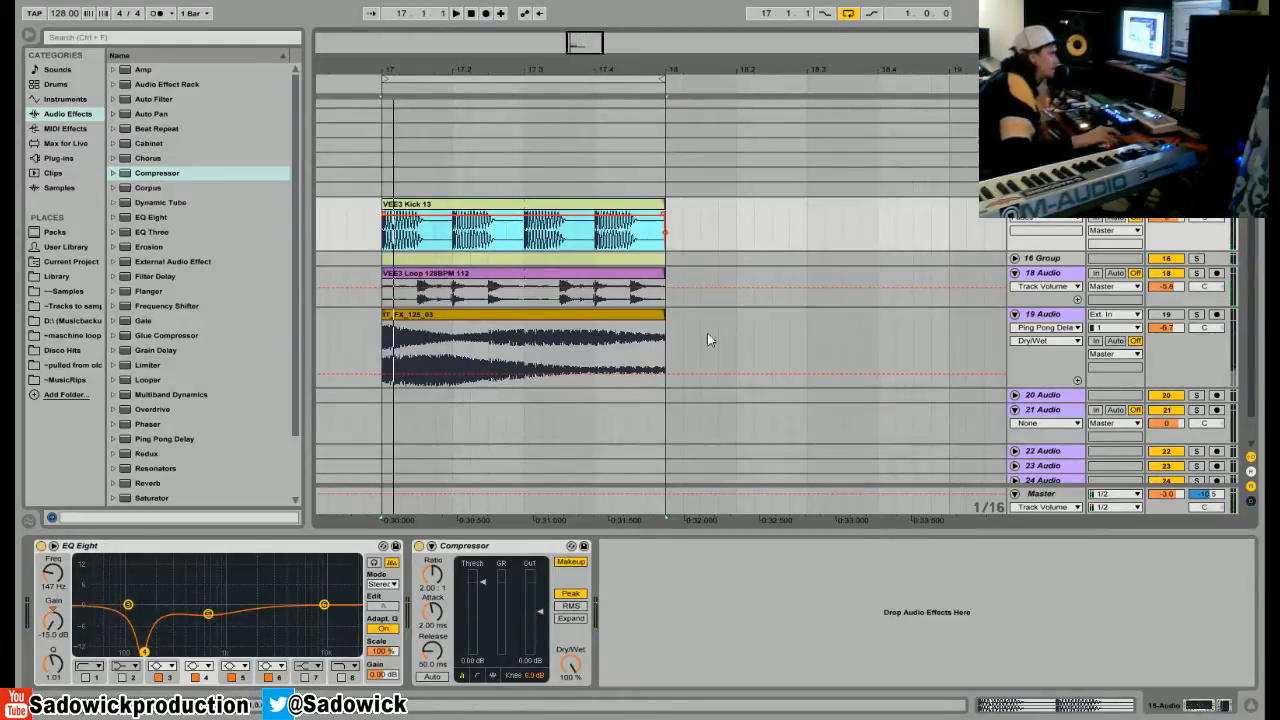
Solo 19 Audio, select its FX clip and play it to hear the sound alone.
{"action": "left_click", "coordinate": [1208, 350]}
{"action": "left_click", "coordinate": [1196, 314]}
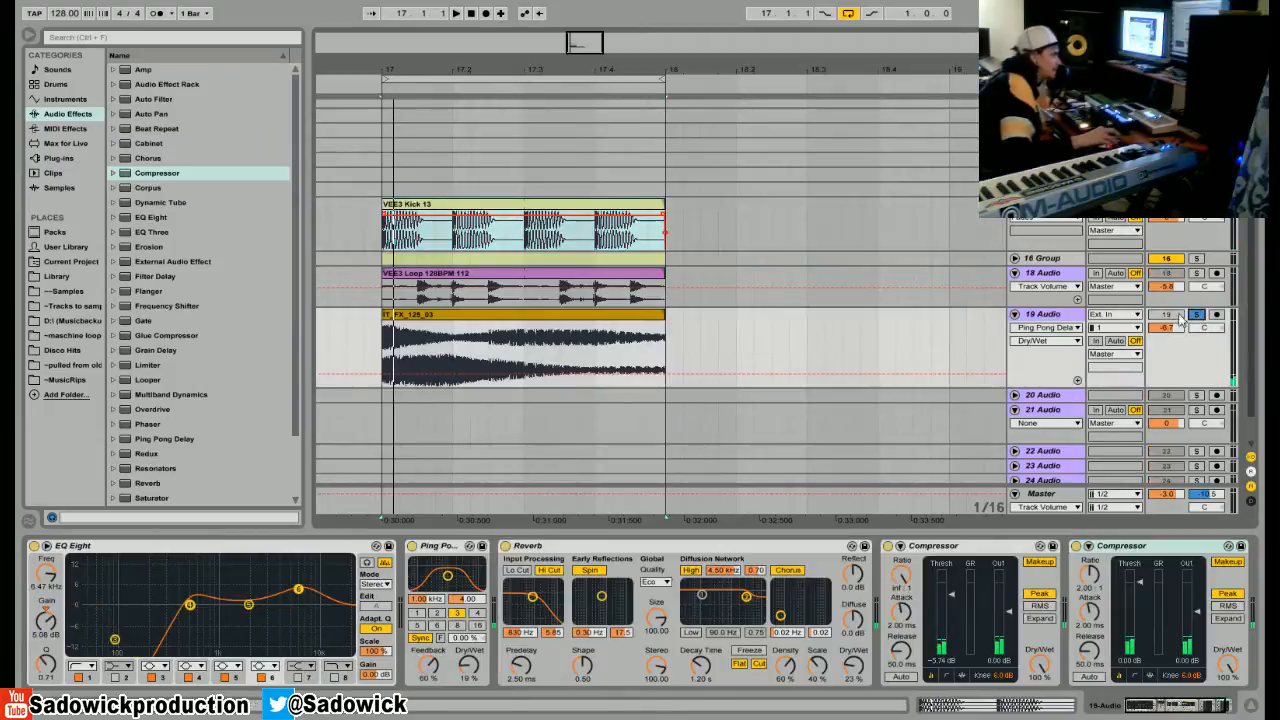
{"action": "left_click", "coordinate": [507, 318]}
{"action": "key", "text": "space"}
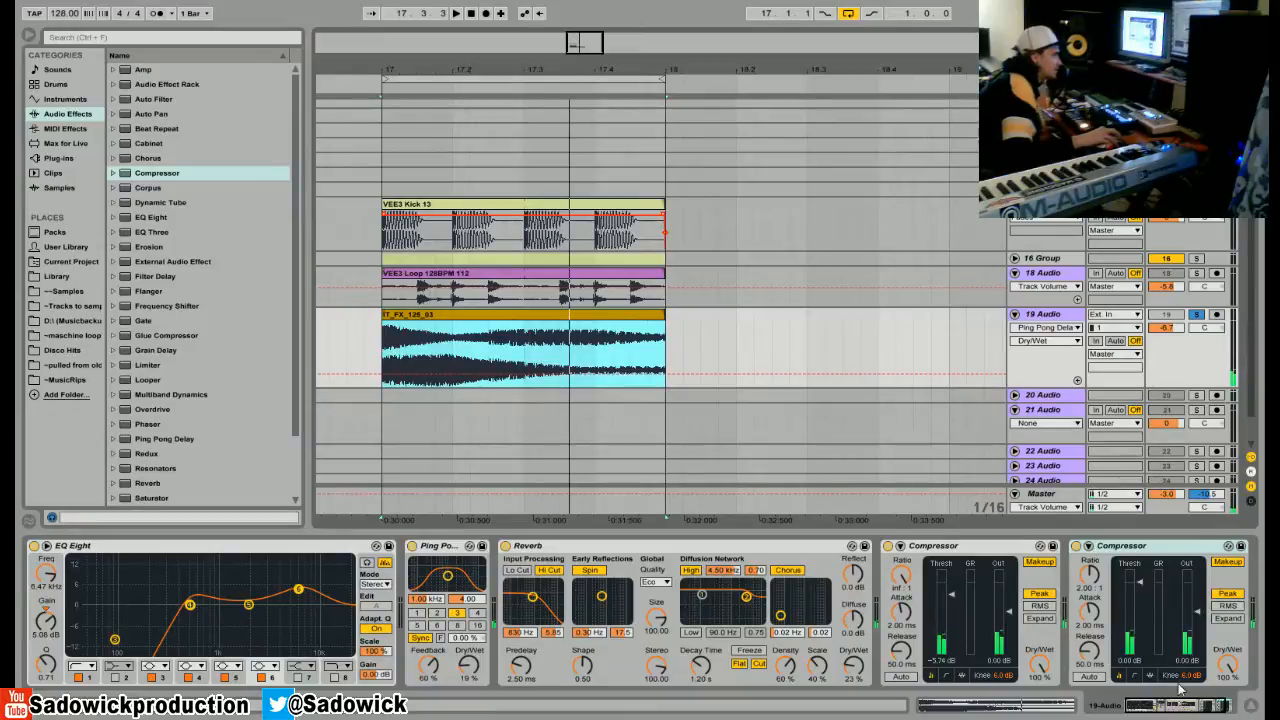
Enable the sidechain on the last Compressor of 19 Audio and take its audio from 15-Audio.
{"action": "left_click", "coordinate": [1204, 709]}
{"action": "left_click", "coordinate": [1008, 546]}
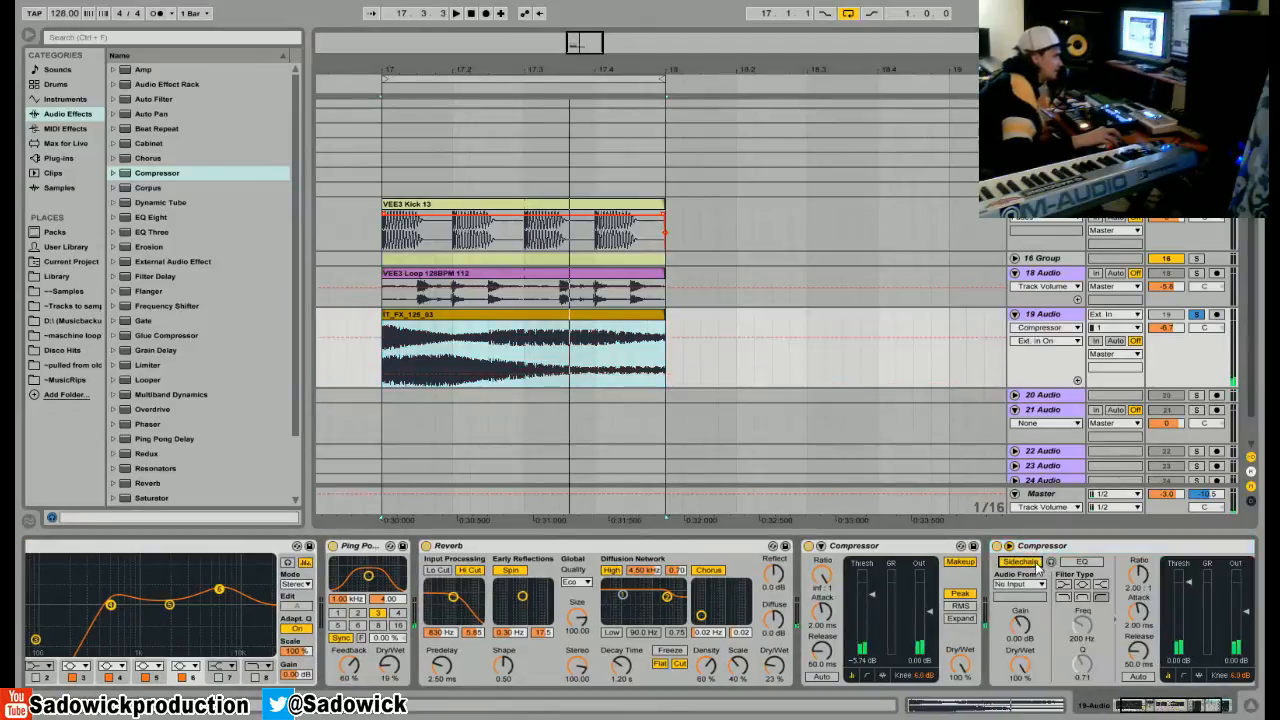
{"action": "left_click", "coordinate": [1222, 710]}
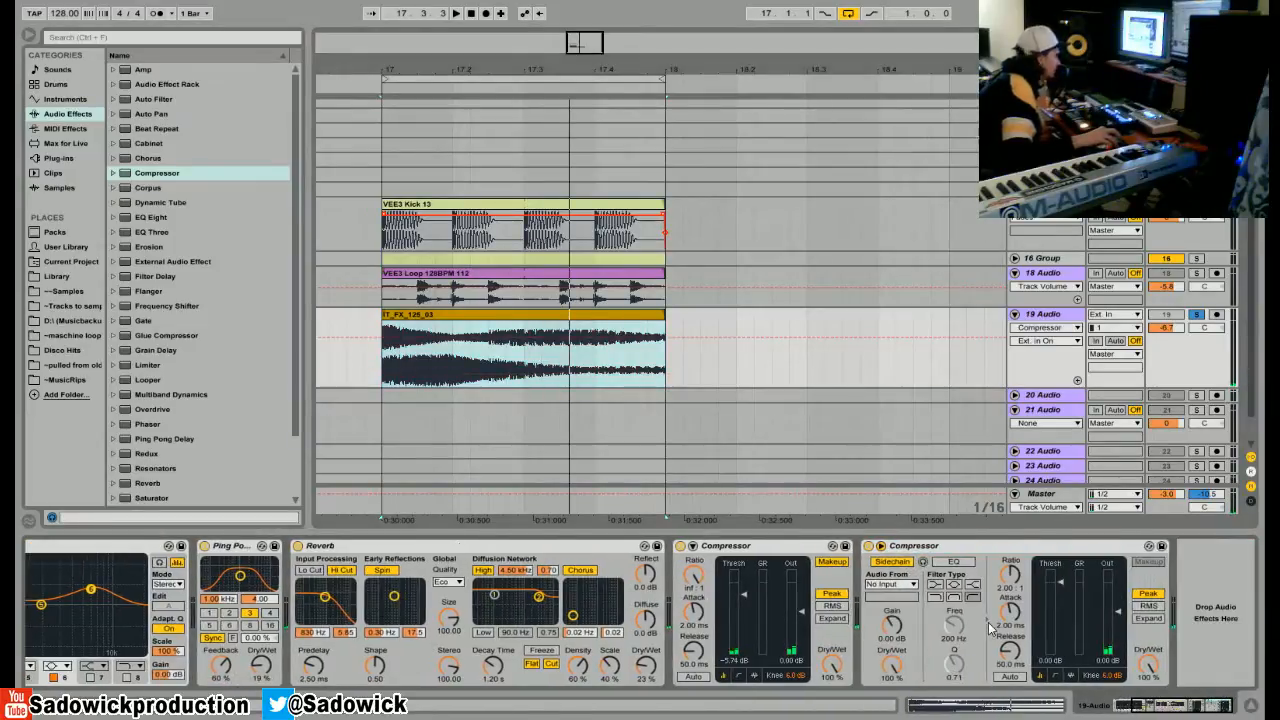
{"action": "left_click", "coordinate": [907, 586]}
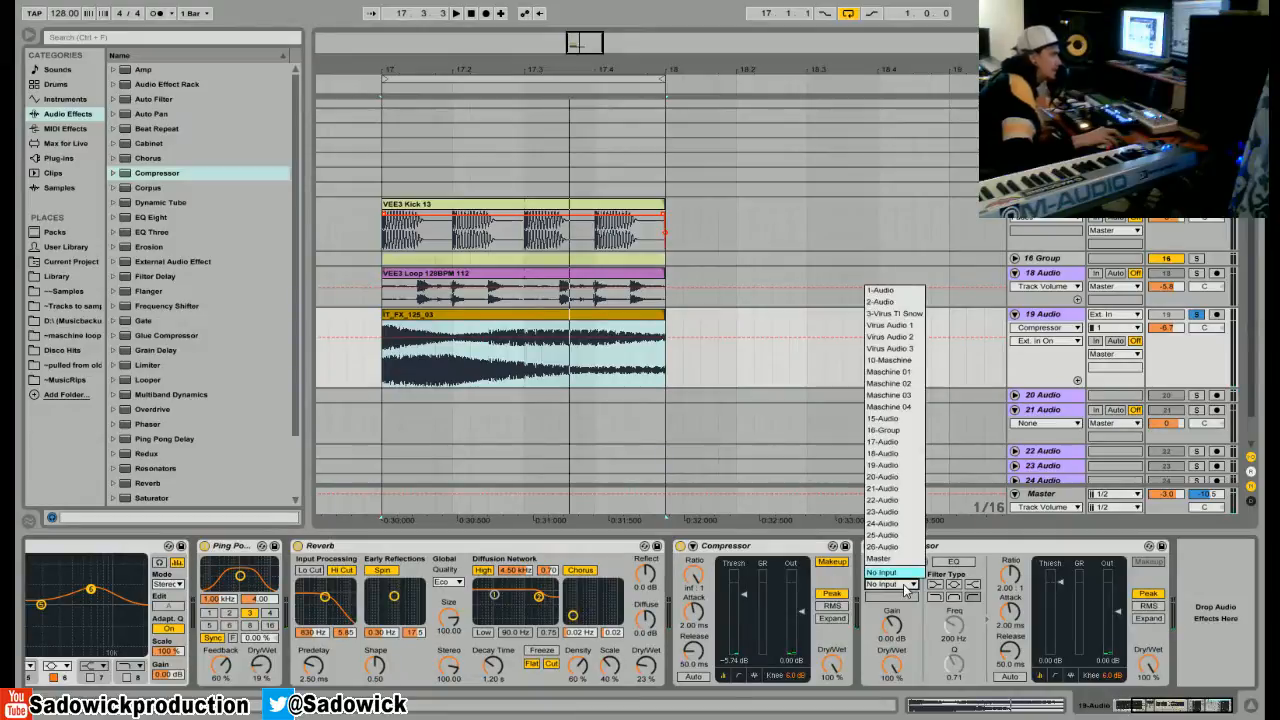
{"action": "left_click", "coordinate": [910, 421]}
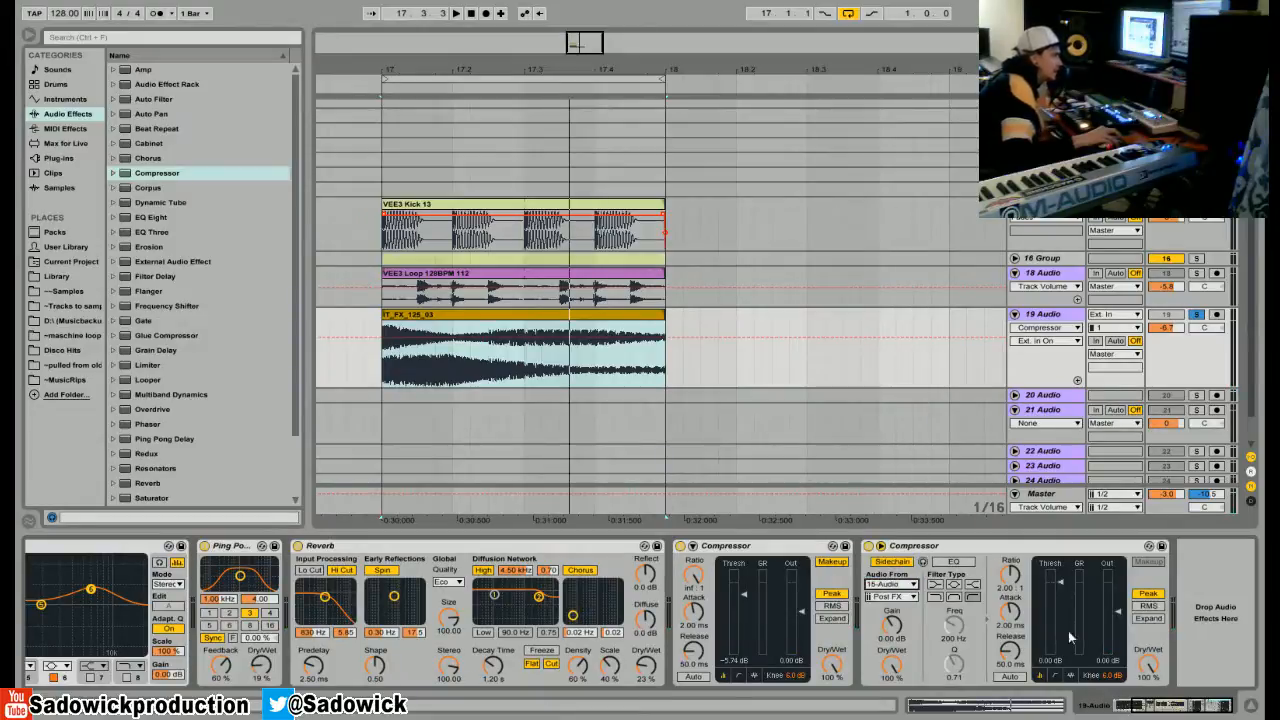
Switch the sidechained Compressor to its activity view and lower the threshold to -27.0 dB during playback.
{"action": "left_click", "coordinate": [1072, 677]}
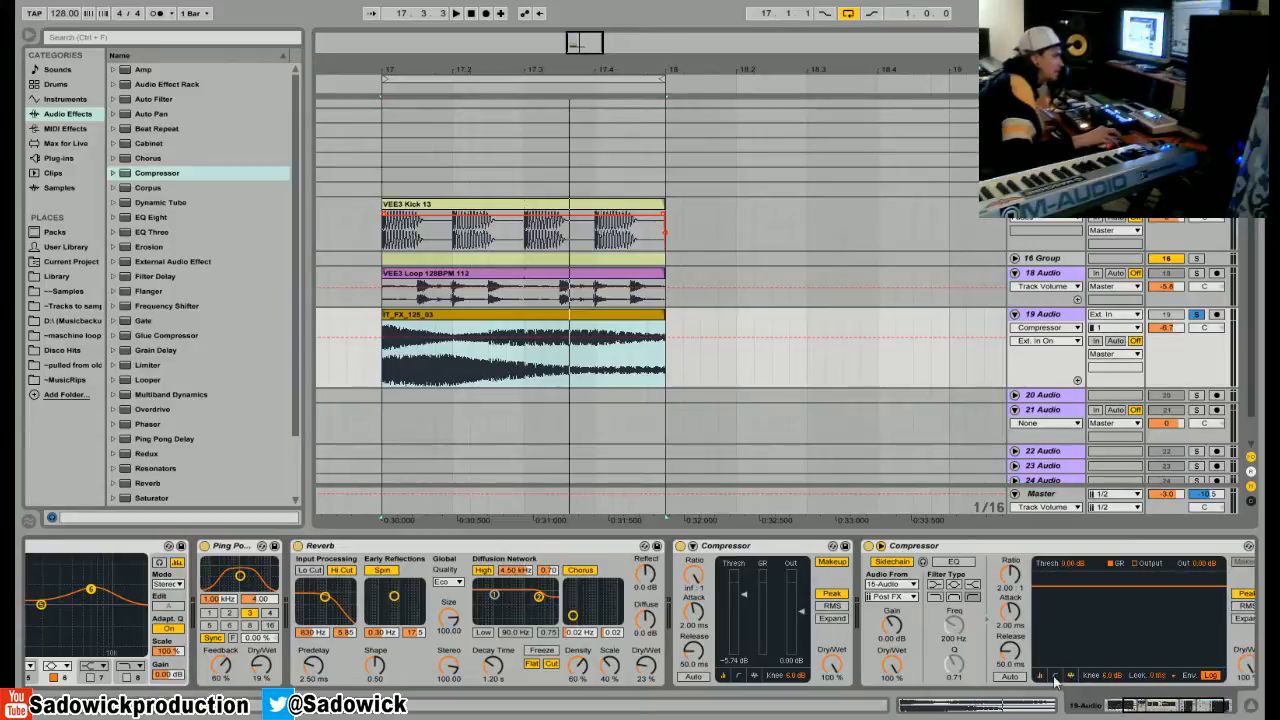
{"action": "key", "text": "space"}
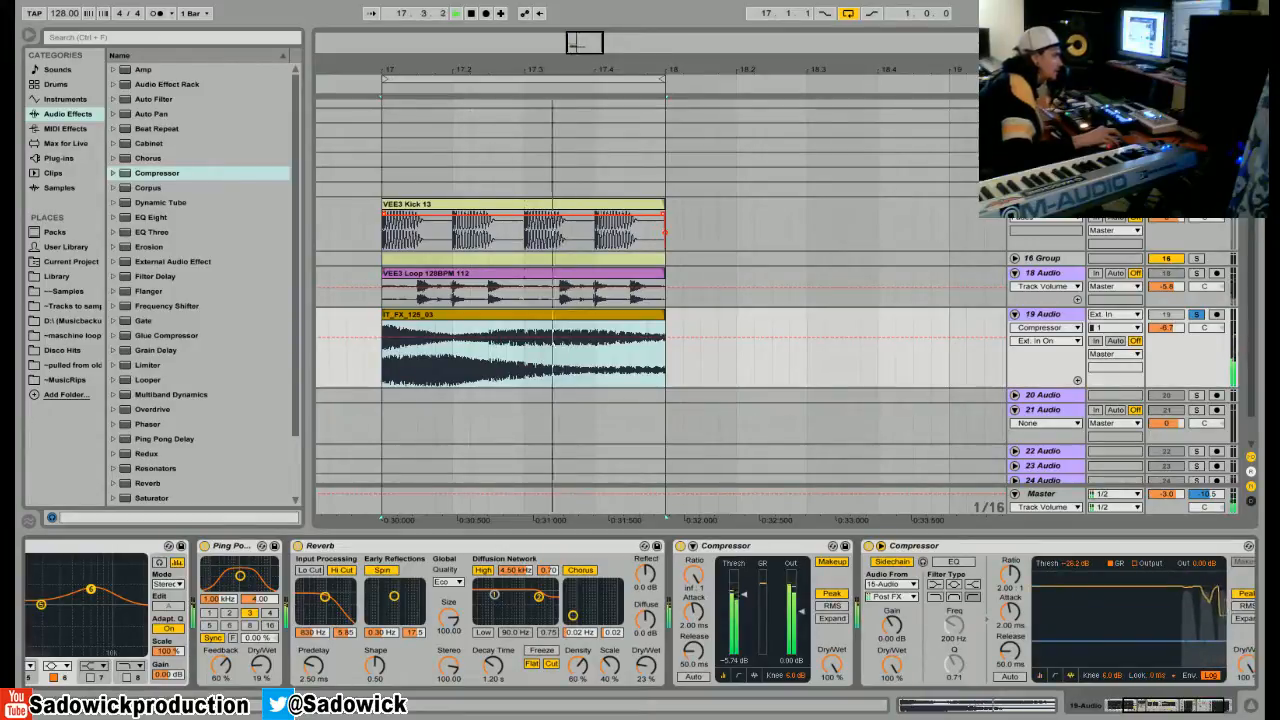
{"action": "left_click_drag", "start_coordinate": [1160, 643], "coordinate": [1160, 641]}
{"action": "key", "text": "space"}
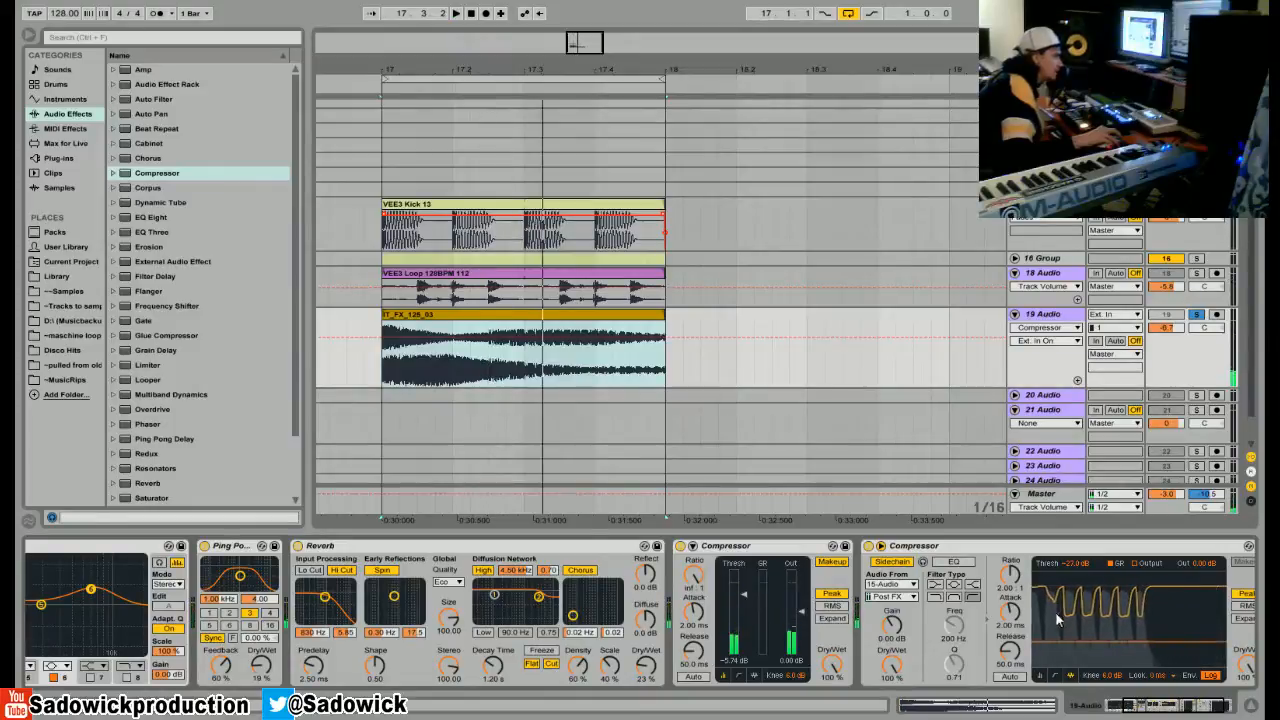
Examine the first beats of the arrangement up close and play the VEE3 Kick 13 clip.
{"action": "left_click_drag", "start_coordinate": [399, 68], "coordinate": [443, 163]}
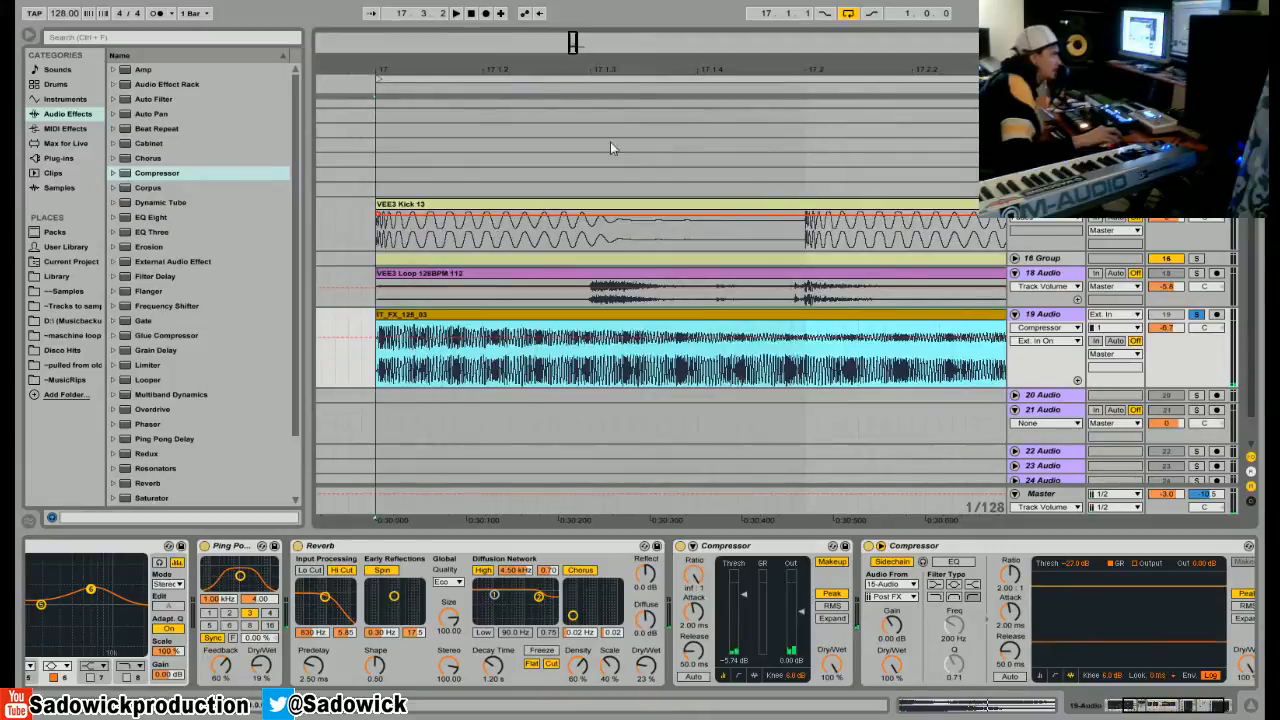
{"action": "left_click_drag", "start_coordinate": [548, 76], "coordinate": [520, 44]}
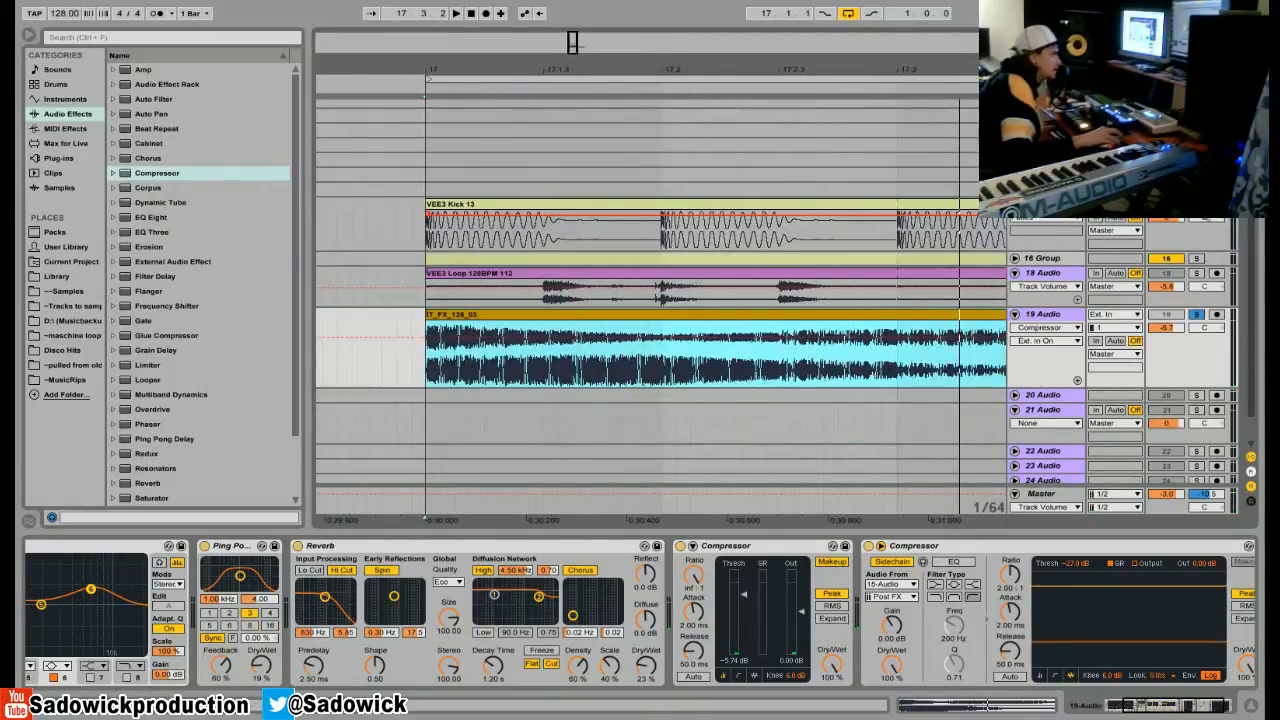
{"action": "left_click", "coordinate": [704, 210]}
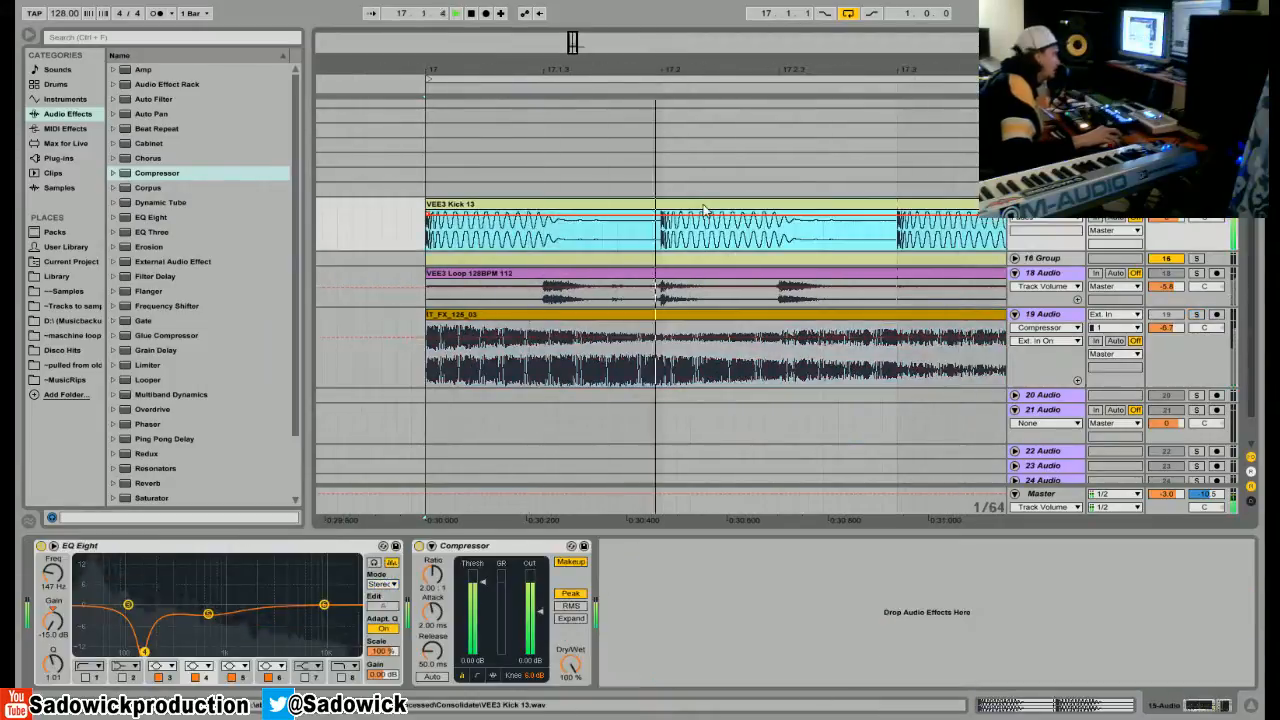
{"action": "key", "text": "space"}
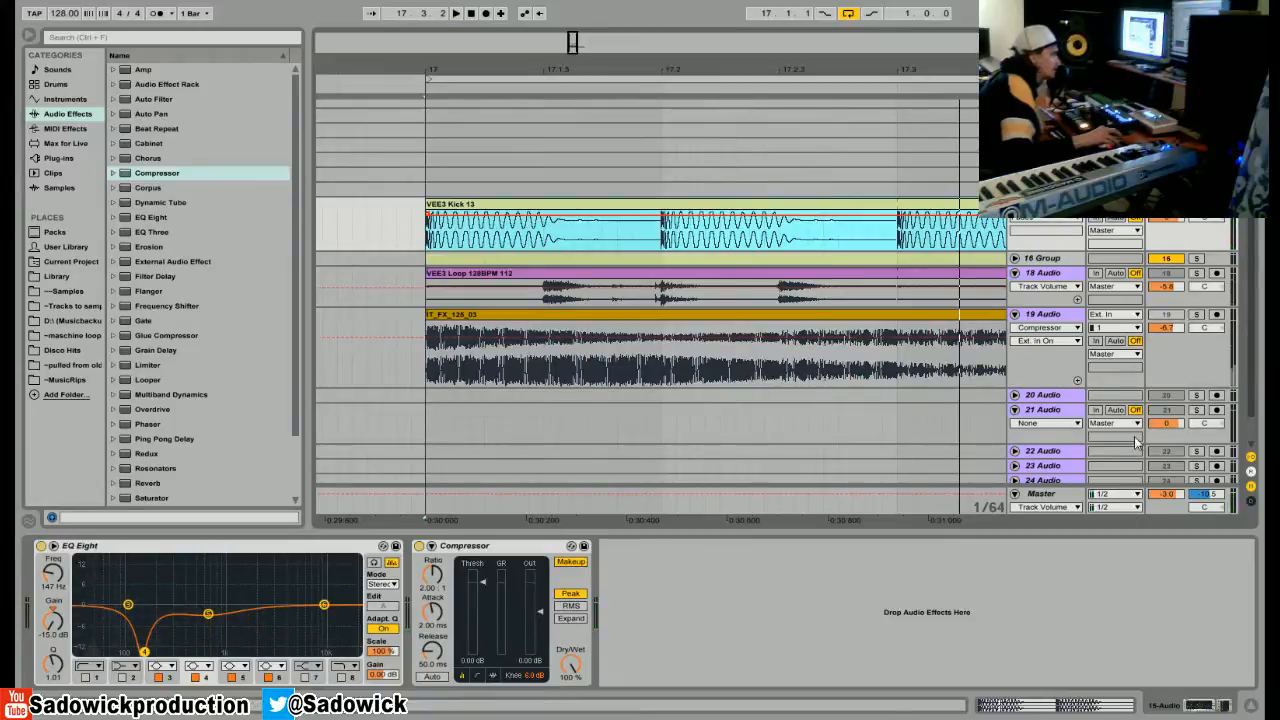
Solo 19 Audio and audition its FX clip through the last Compressor with sidechain listen.
{"action": "left_click", "coordinate": [1167, 360]}
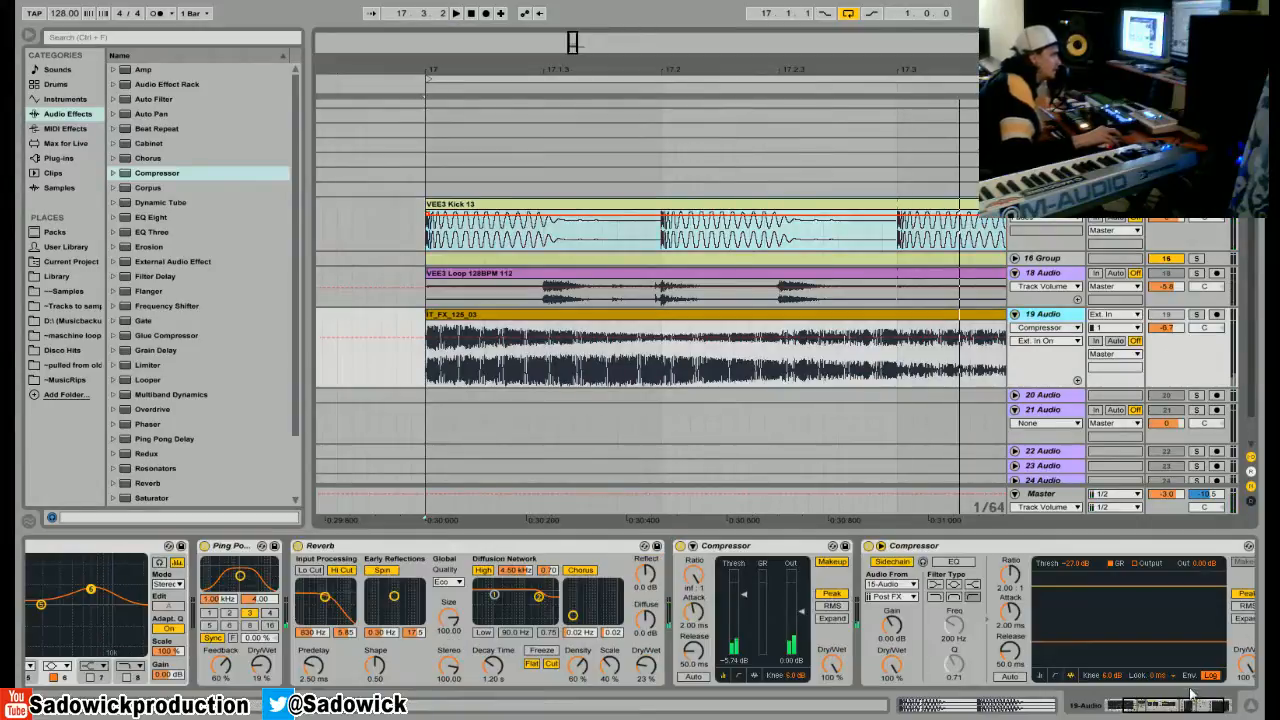
{"action": "left_click_drag", "start_coordinate": [1172, 708], "coordinate": [1200, 712]}
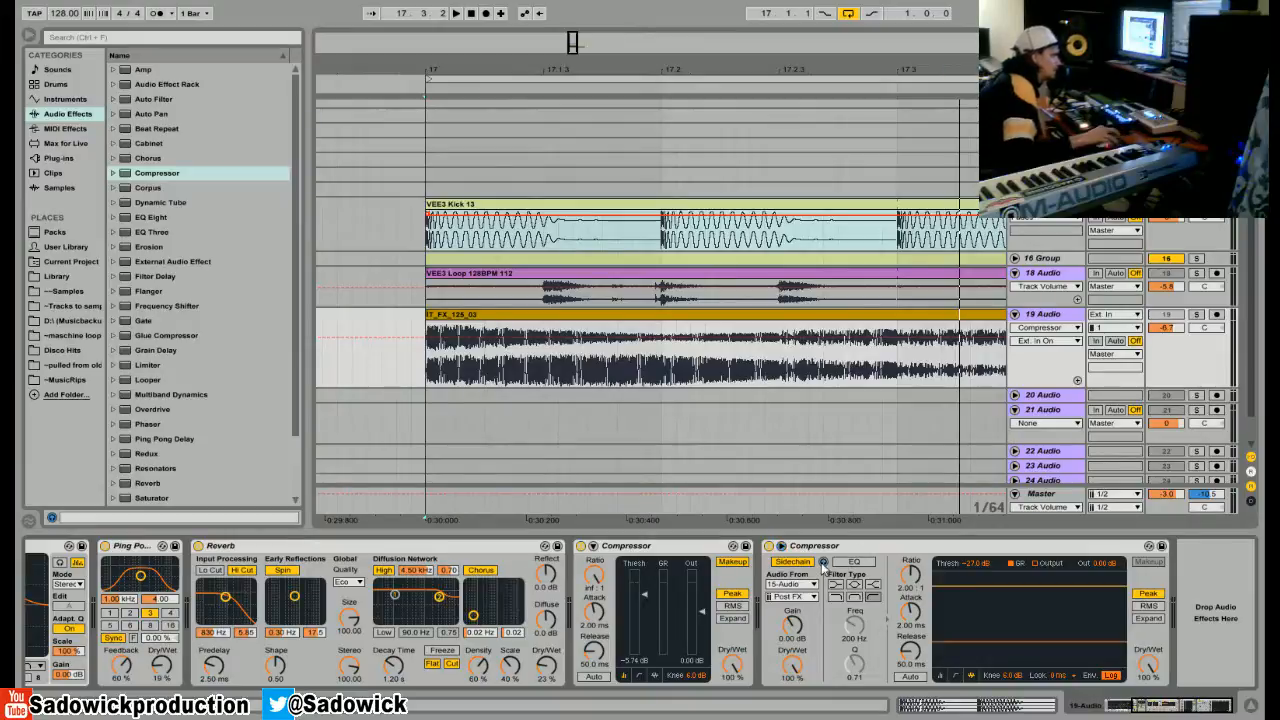
{"action": "left_click", "coordinate": [1196, 315]}
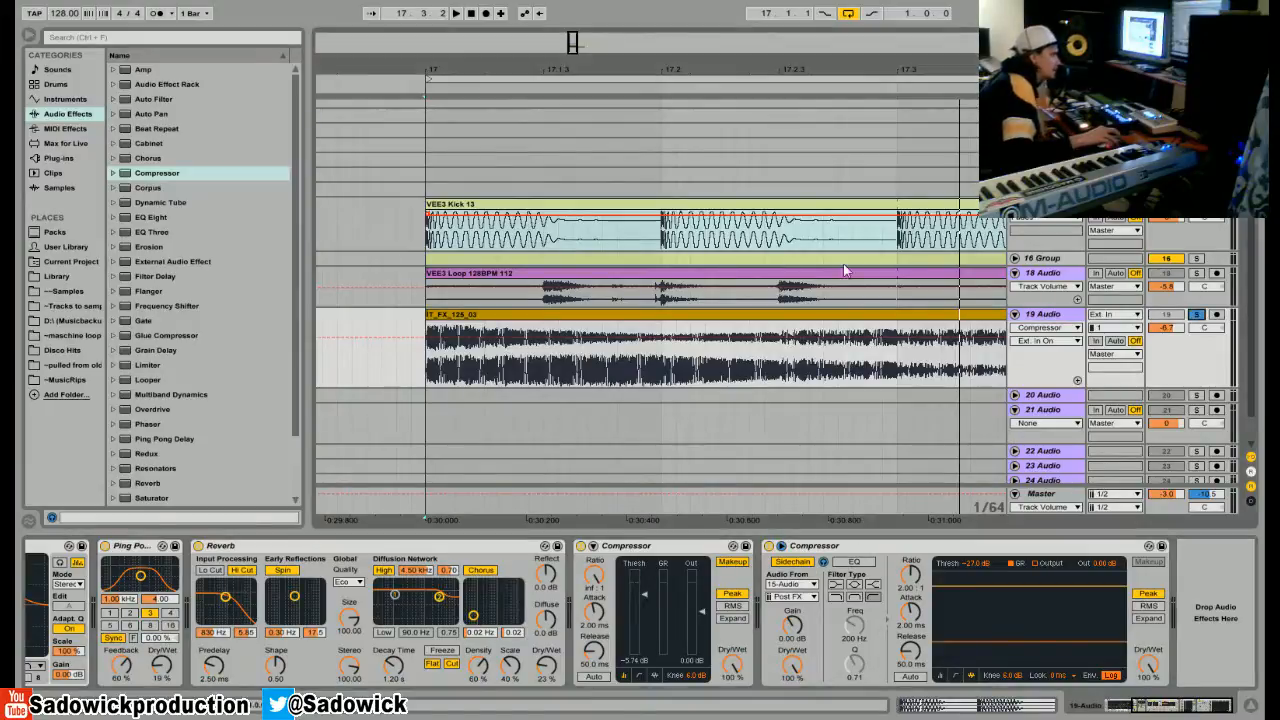
{"action": "left_click", "coordinate": [669, 314]}
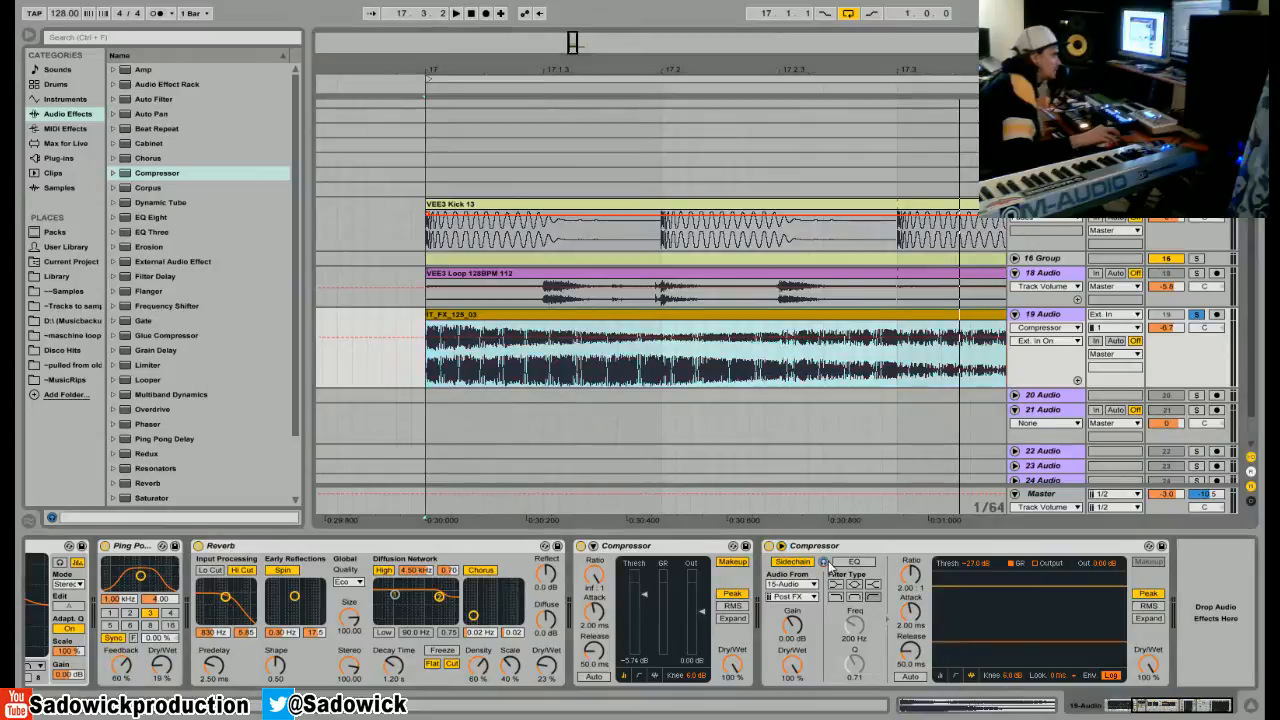
{"action": "key", "text": "space"}
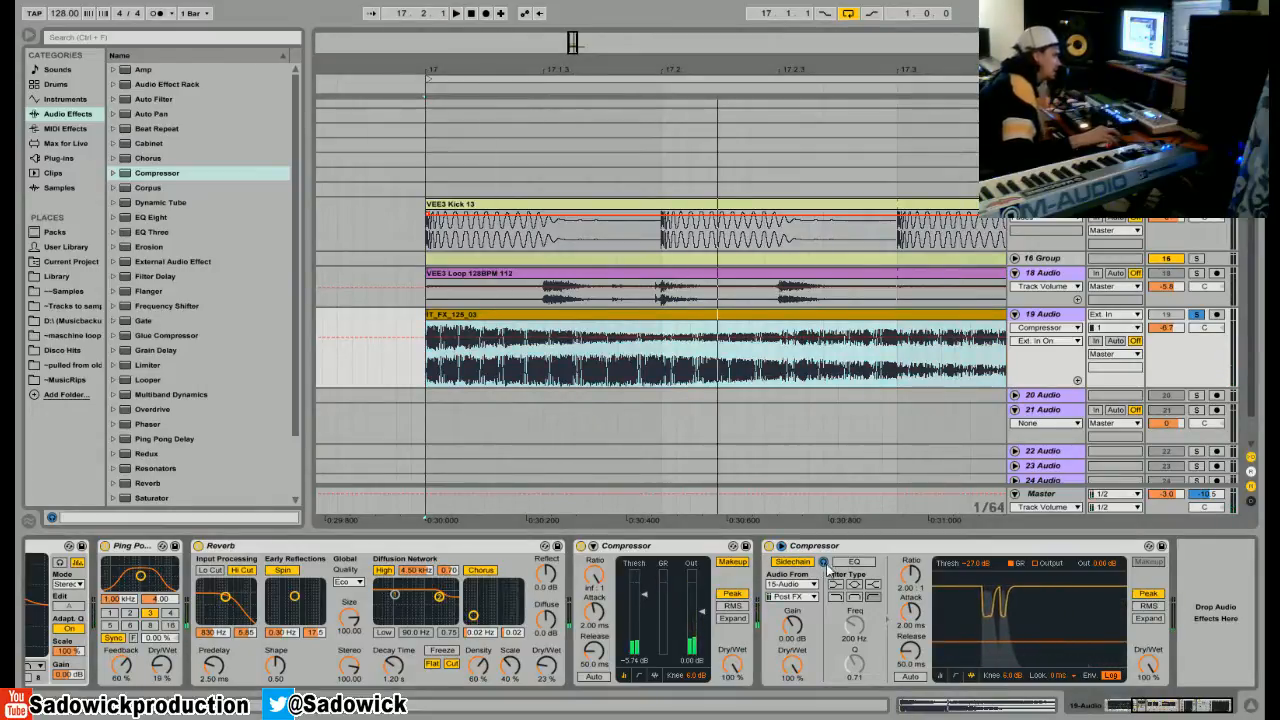
{"action": "key", "text": "space"}
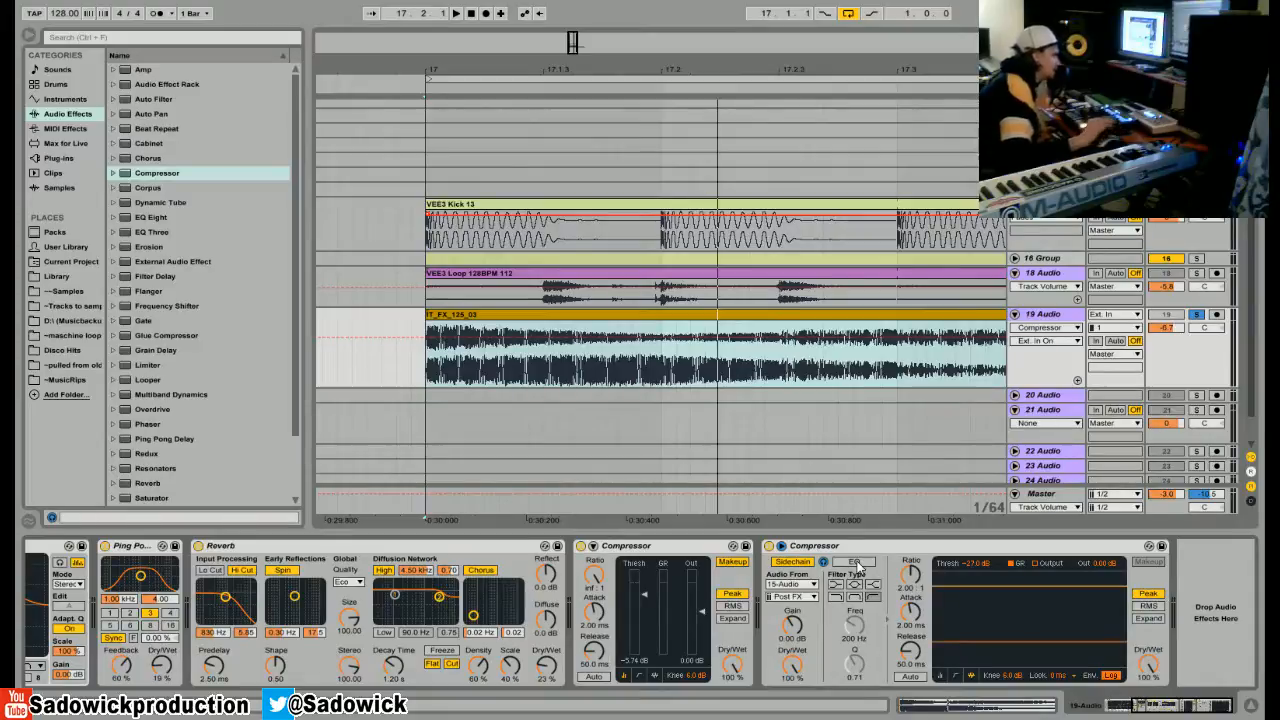
Enable the sidechain EQ on the last Compressor and audition its low-pass and high-pass filter types.
{"action": "left_click", "coordinate": [835, 597]}
{"action": "left_click", "coordinate": [850, 563]}
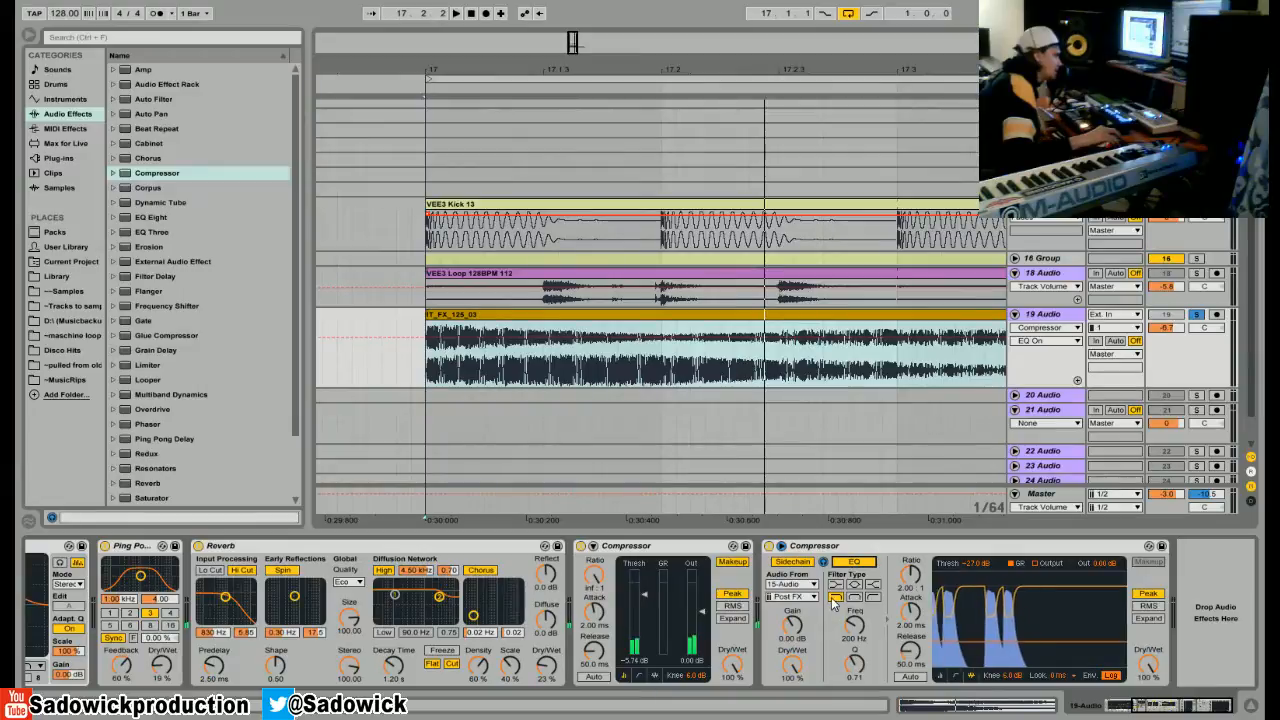
{"action": "left_click", "coordinate": [873, 597]}
{"action": "key", "text": "space"}
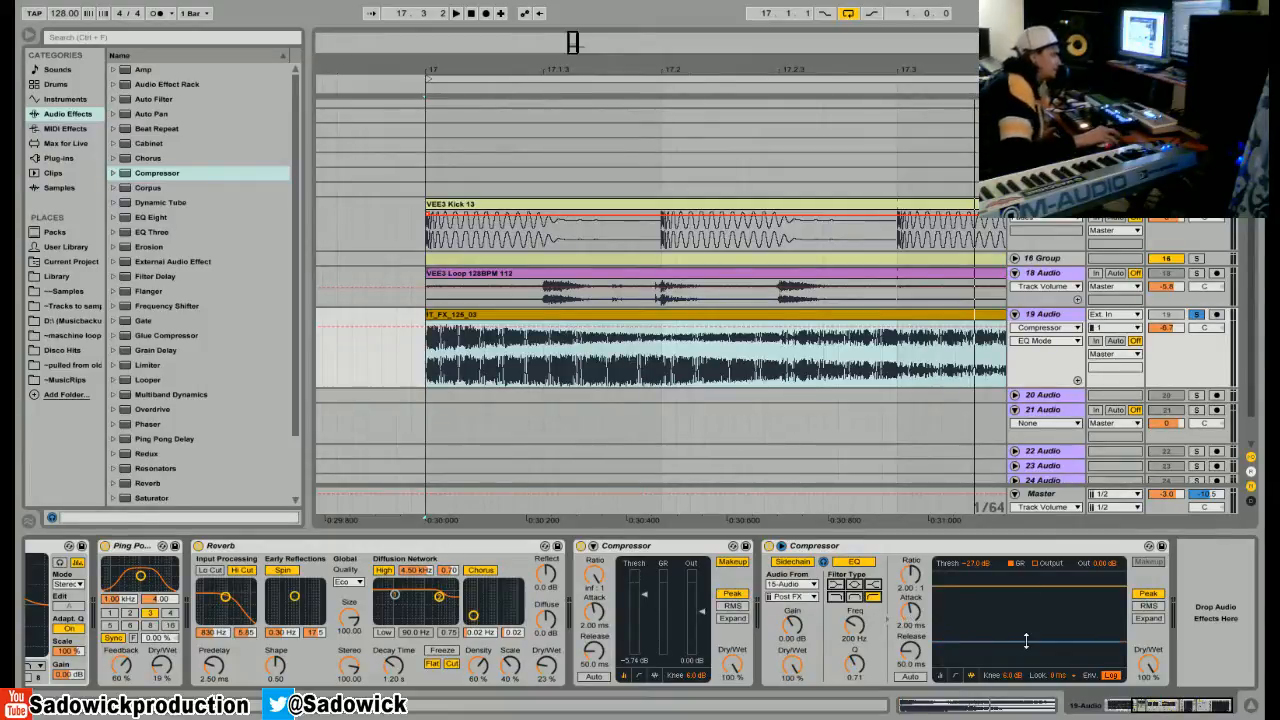
Try the band-pass type on the sidechain EQ, then choose the high-pass filter.
{"action": "key", "text": "space"}
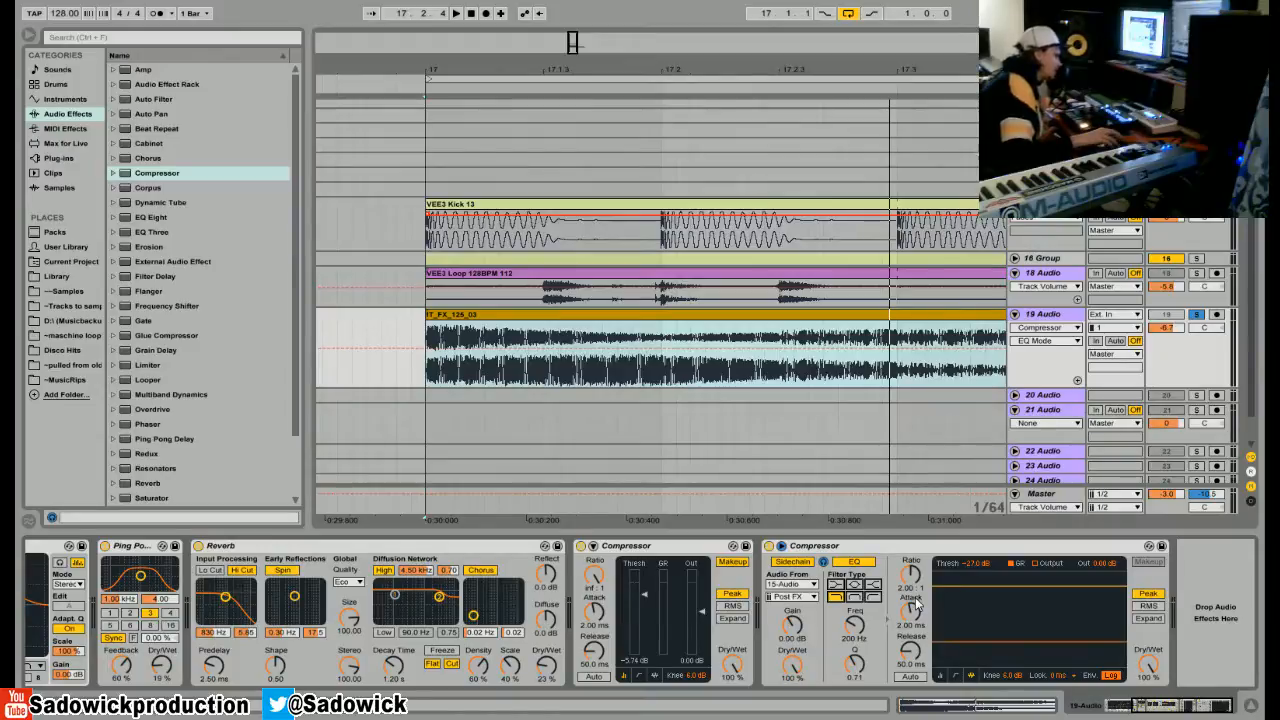
{"action": "left_click", "coordinate": [856, 597]}
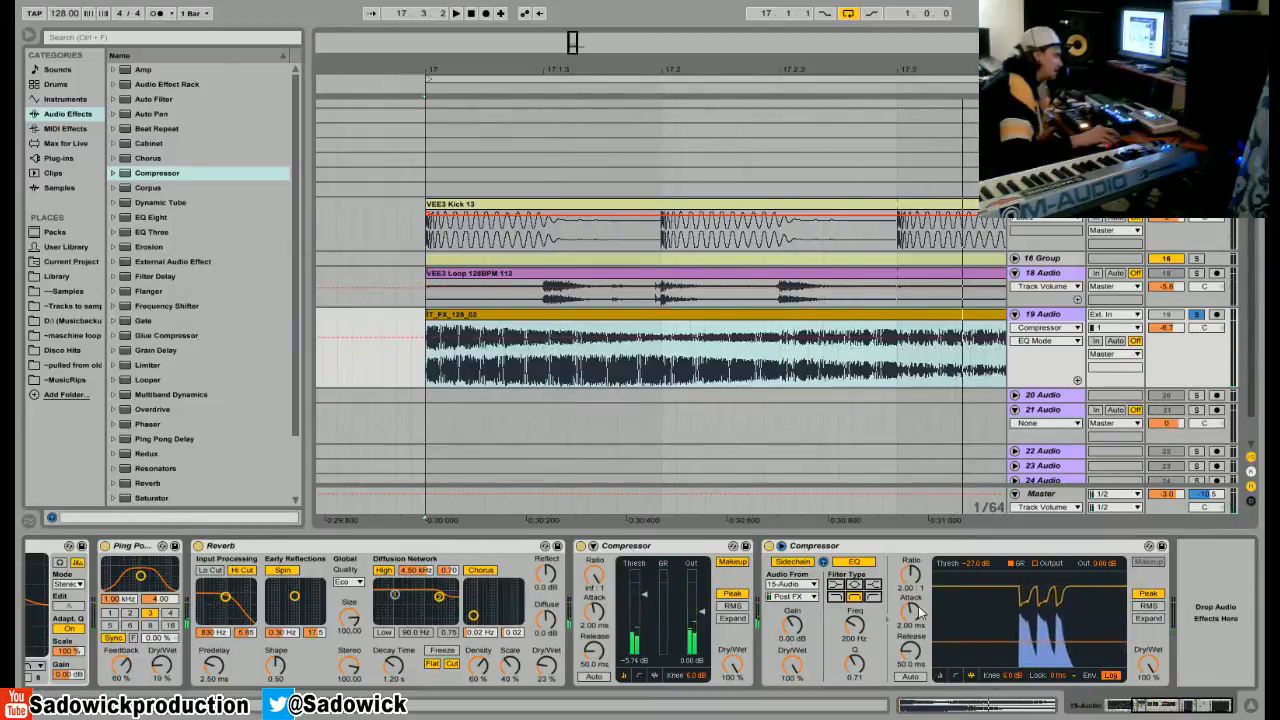
{"action": "left_click", "coordinate": [874, 598]}
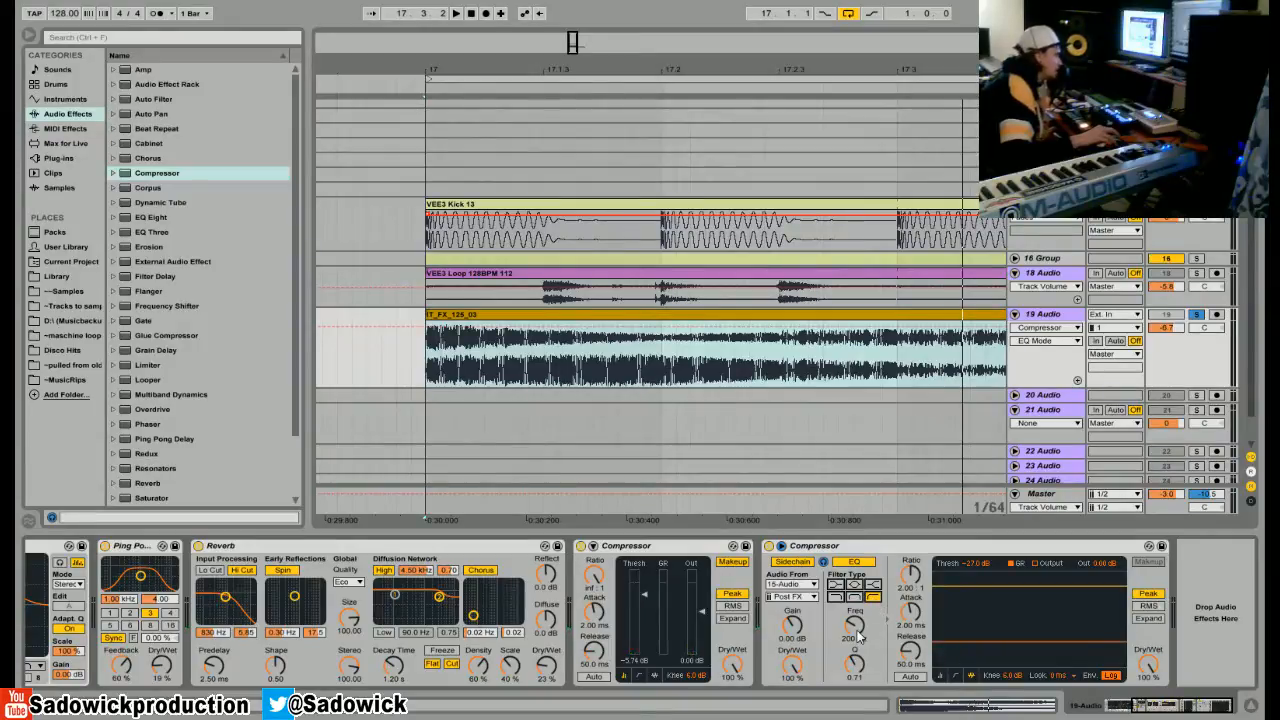
Set the sidechain EQ frequency to 1.21 kHz and its Q to 1.43 while the loop plays.
{"action": "key", "text": "space"}
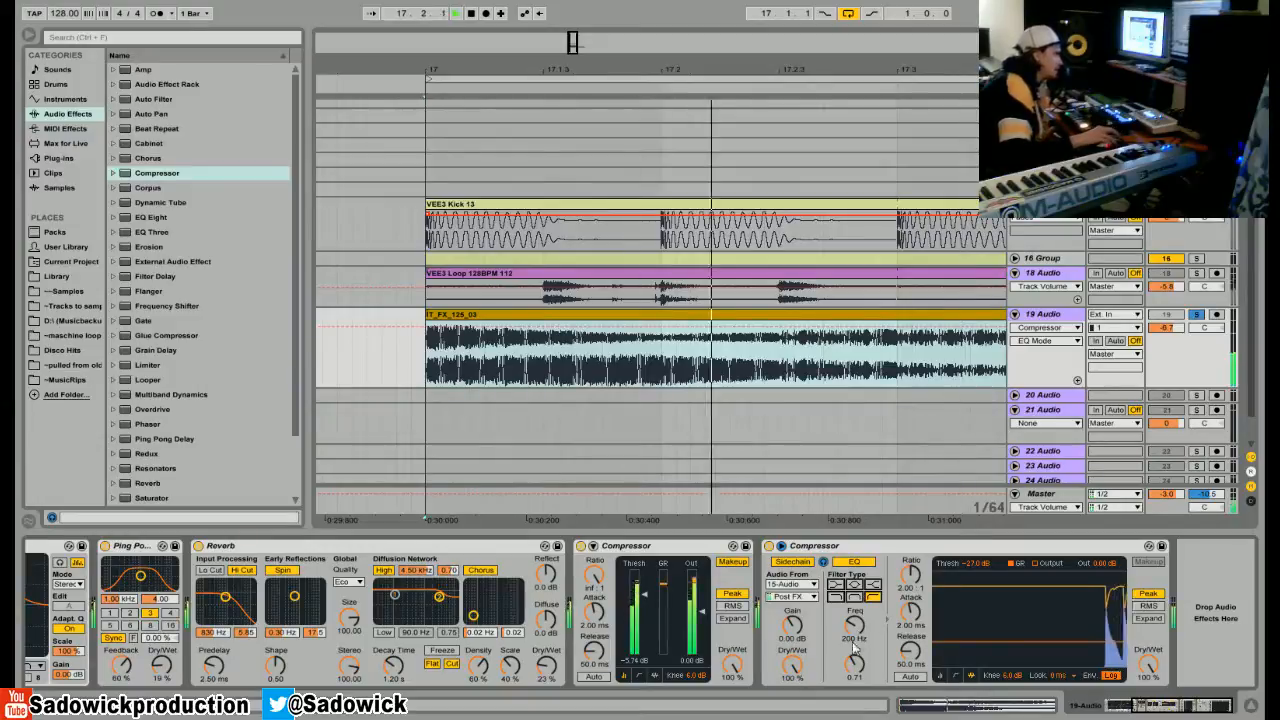
{"action": "left_click_drag", "start_coordinate": [854, 625], "coordinate": [854, 585]}
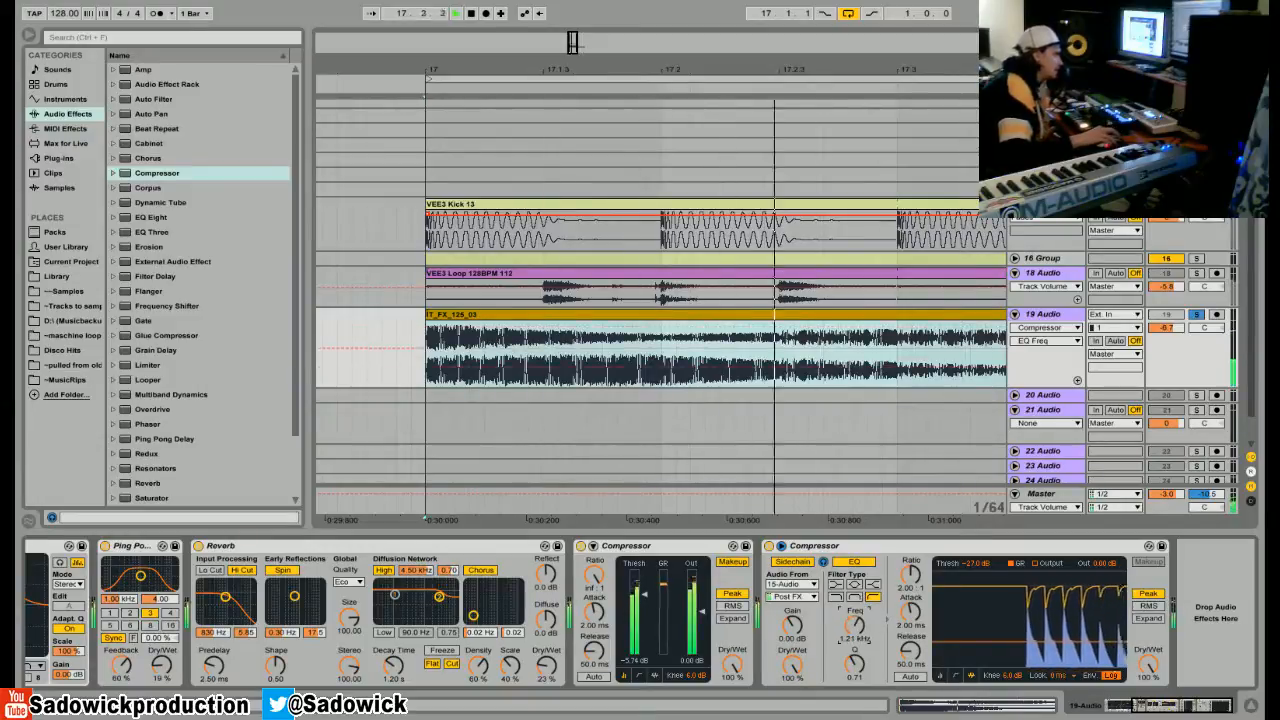
{"action": "left_click_drag", "start_coordinate": [854, 662], "coordinate": [854, 640]}
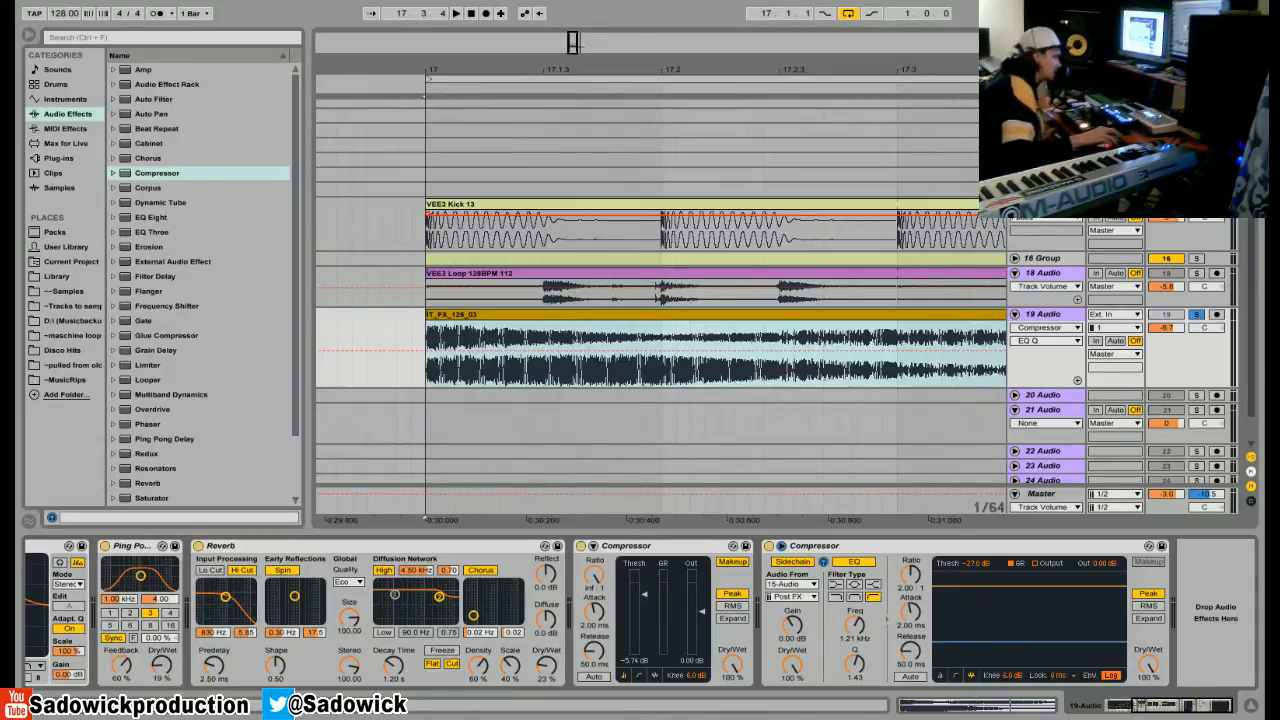
Lower the sidechained Compressor's threshold to -inf dB during playback.
{"action": "key", "text": "space"}
{"action": "left_click_drag", "start_coordinate": [1010, 656], "coordinate": [1010, 667]}
{"action": "key", "text": "space"}
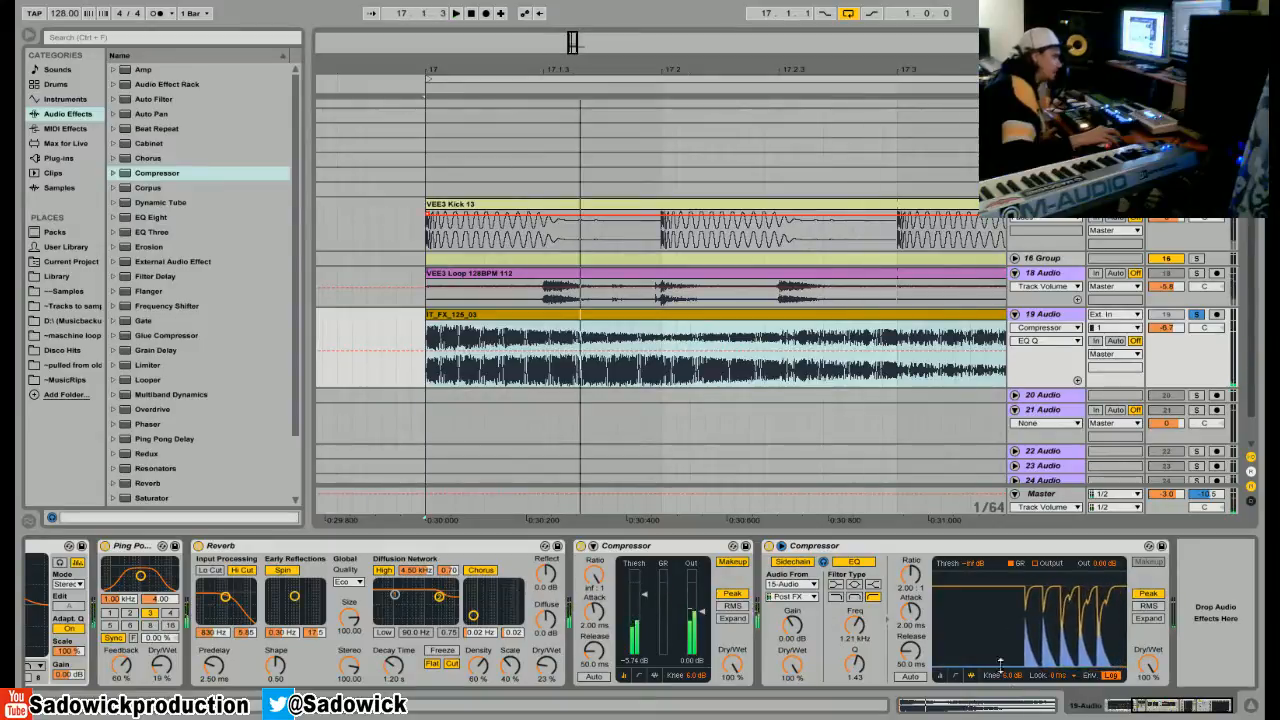
Set the sidechain EQ frequency to 2.95 kHz and the Compressor's release to 164 ms, and take 19 Audio out of solo.
{"action": "left_click_drag", "start_coordinate": [855, 625], "coordinate": [855, 593]}
{"action": "key", "text": "space"}
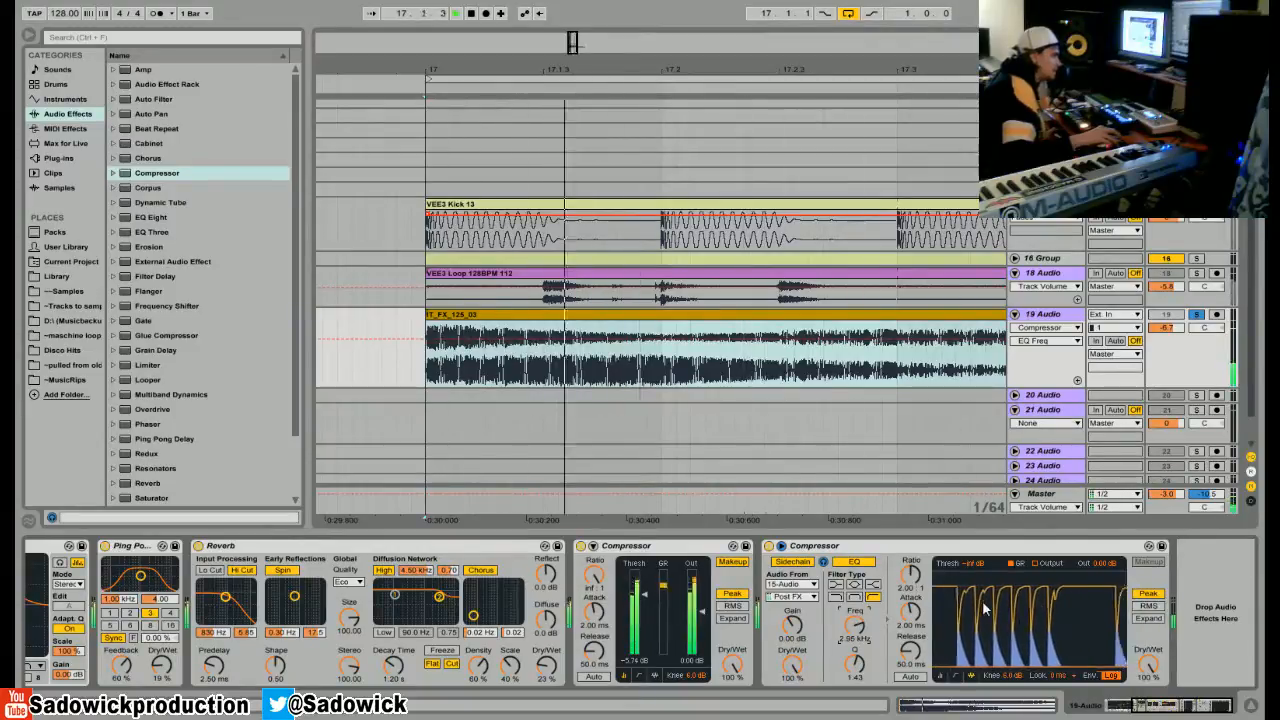
{"action": "key", "text": "space"}
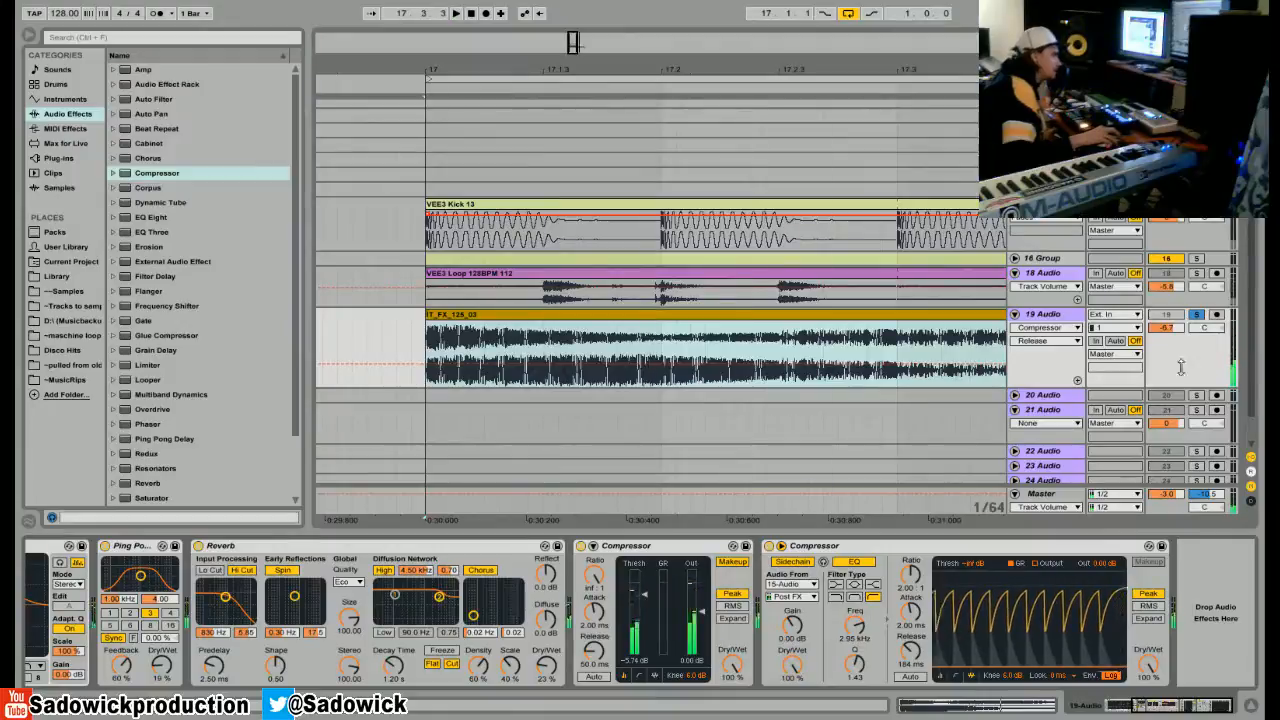
{"action": "left_click", "coordinate": [1196, 315]}
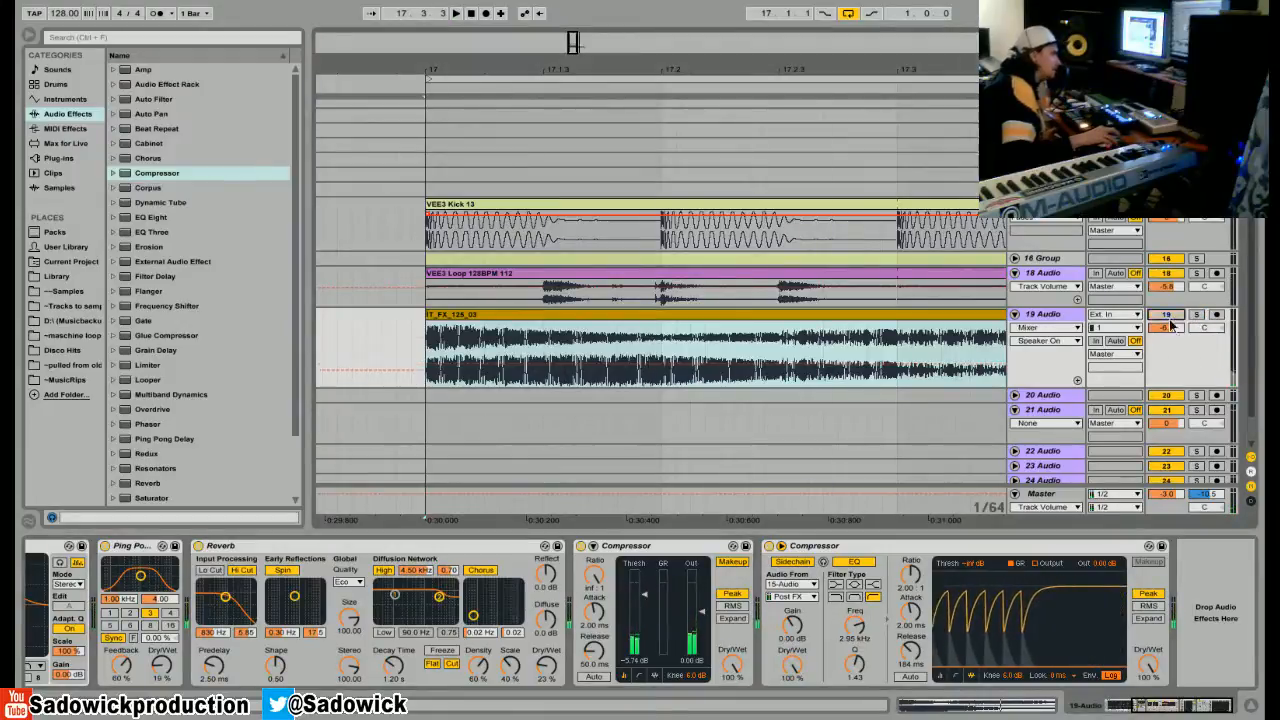
Turn 19 Audio back on, start playing the loop, and solo the track.
{"action": "left_click", "coordinate": [1170, 319]}
{"action": "key", "text": "space"}
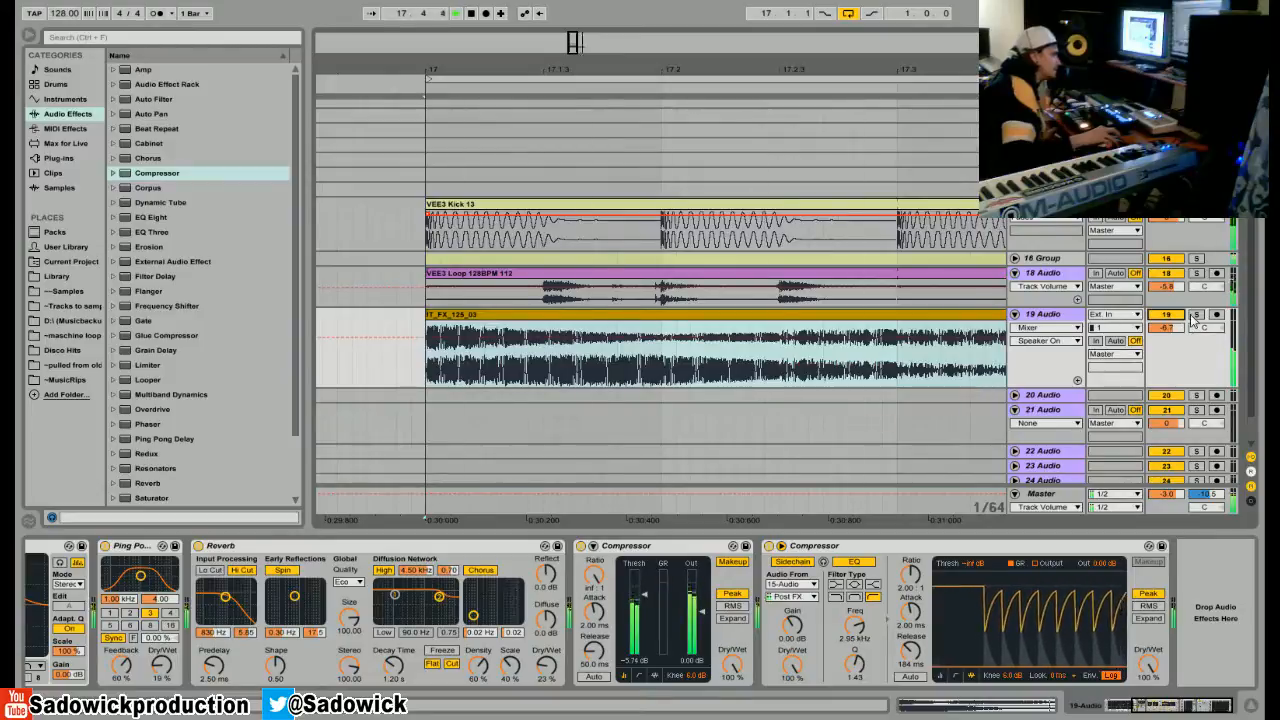
{"action": "left_click", "coordinate": [1194, 316]}
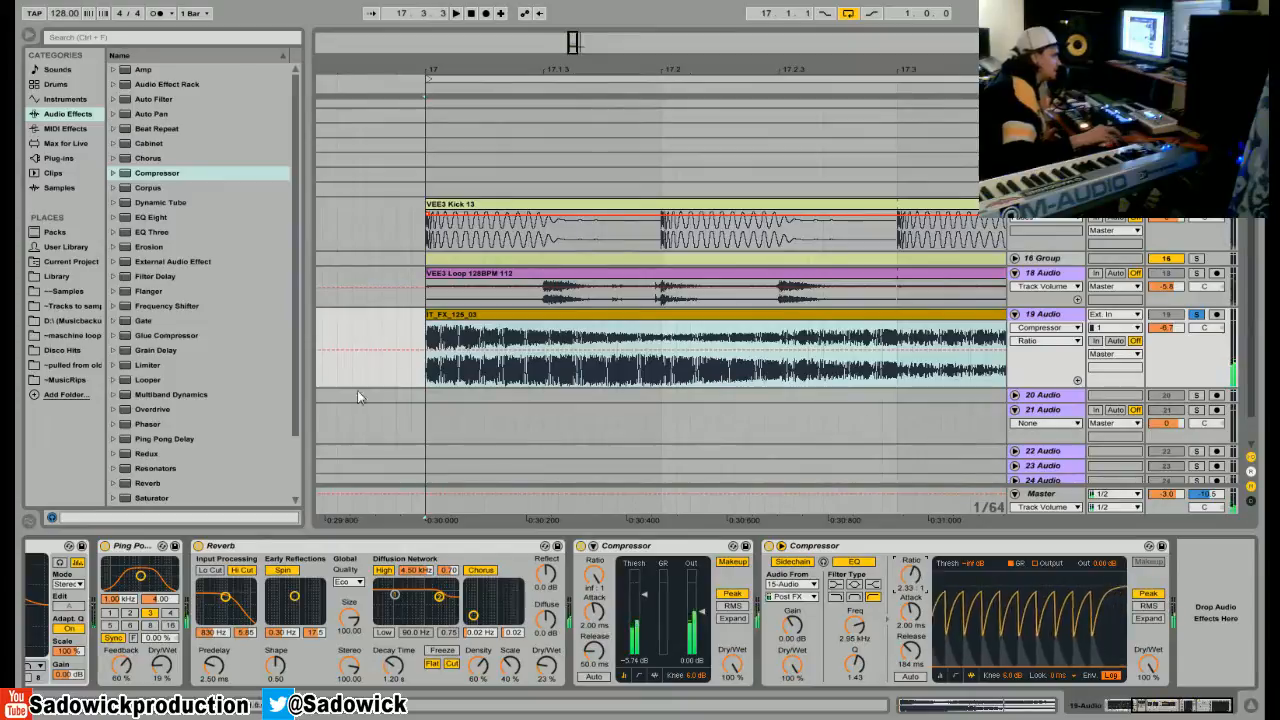
{"action": "left_click_drag", "start_coordinate": [152, 177], "coordinate": [1183, 608]}
{"action": "left_click", "coordinate": [672, 545]}
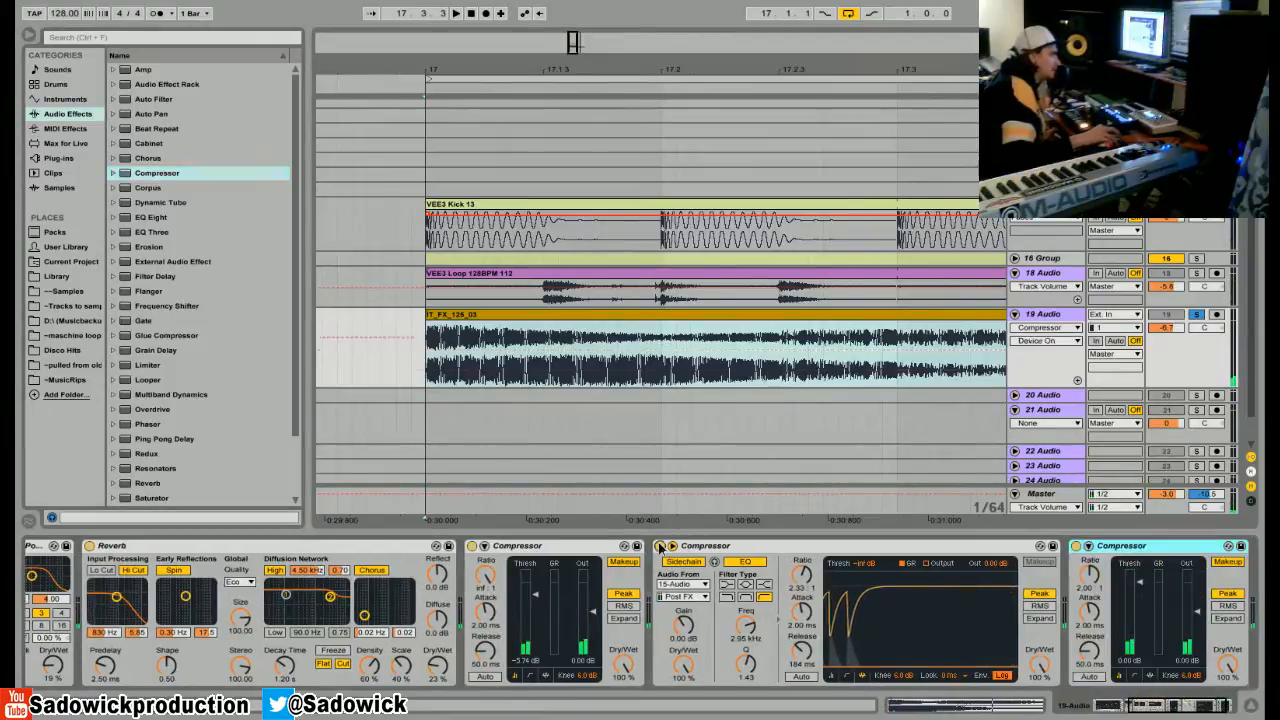
{"action": "left_click", "coordinate": [1088, 546]}
Sidechain the new Compressor from 15-Audio, show its activity view, and lower its threshold to -26.2 dB.
{"action": "left_click", "coordinate": [1093, 585]}
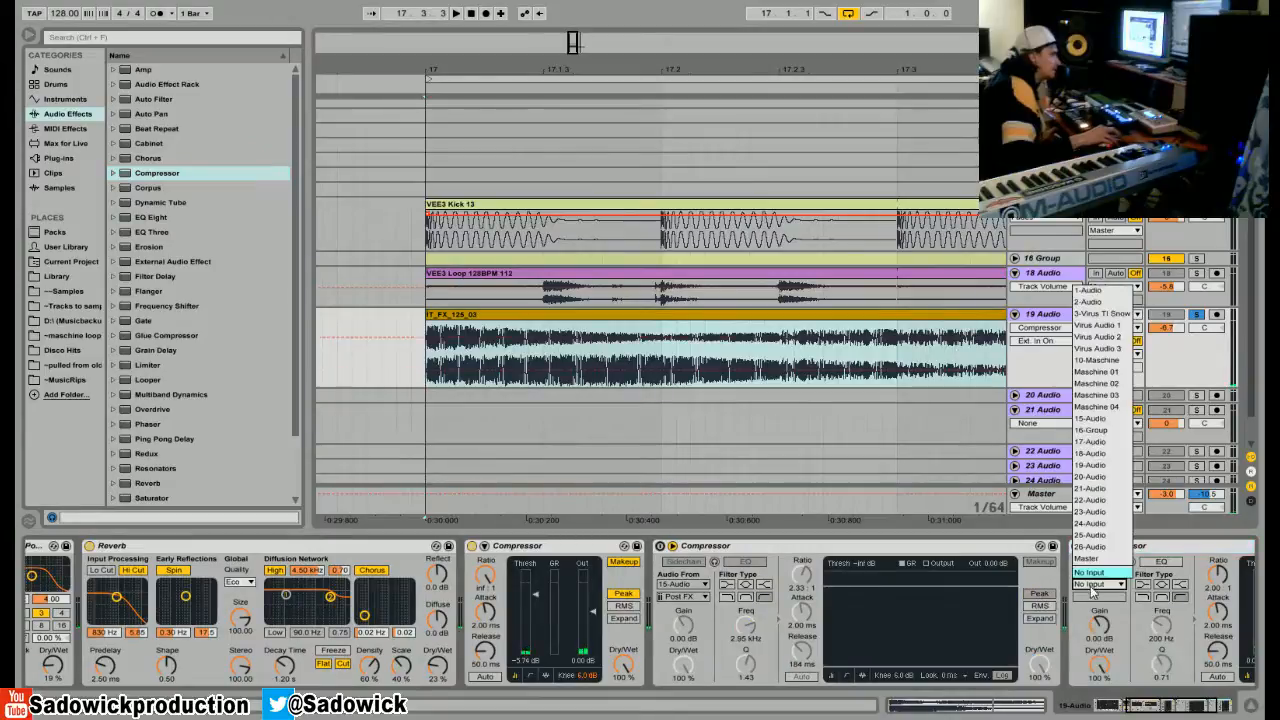
{"action": "left_click", "coordinate": [1090, 418]}
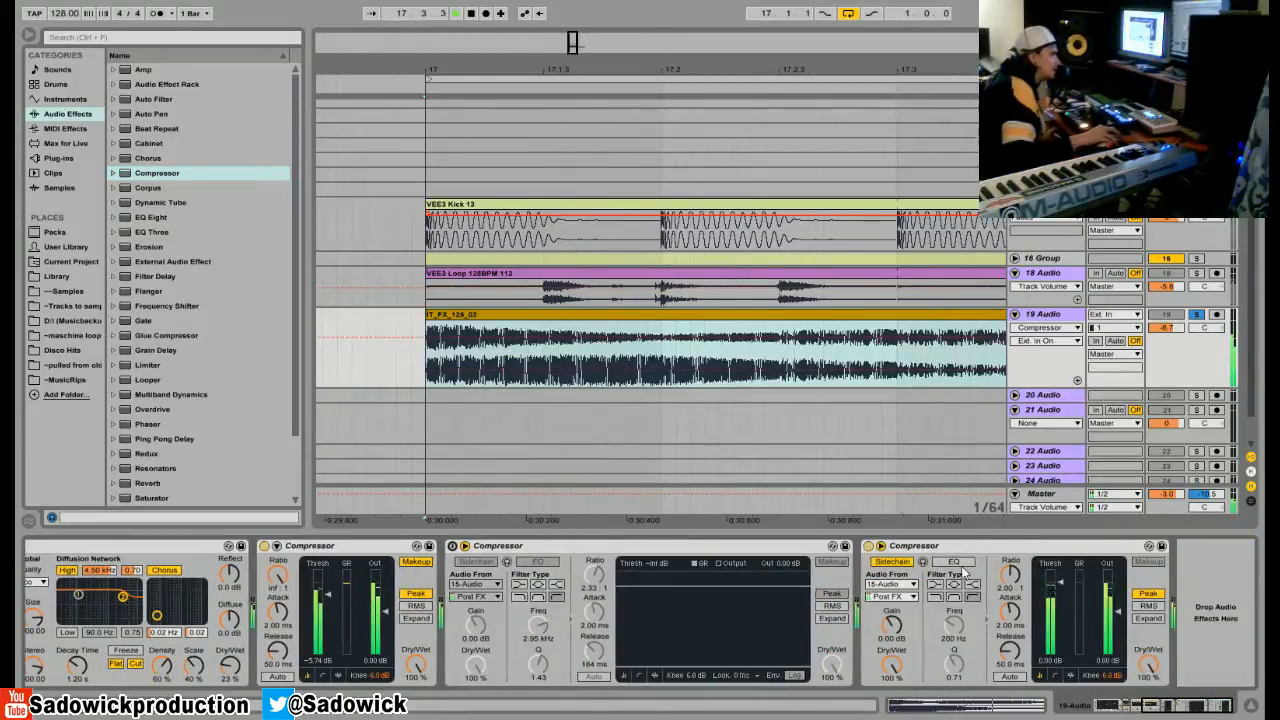
{"action": "left_click", "coordinate": [1070, 676]}
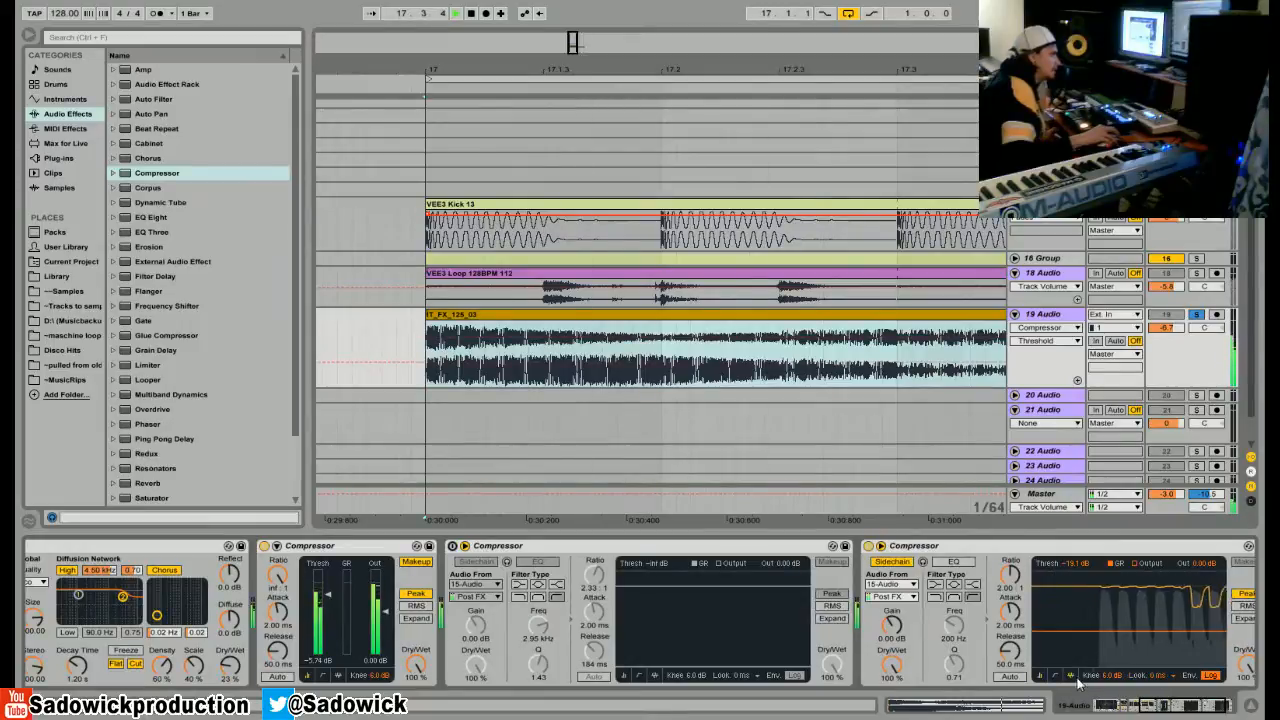
{"action": "left_click_drag", "start_coordinate": [1150, 631], "coordinate": [1155, 640]}
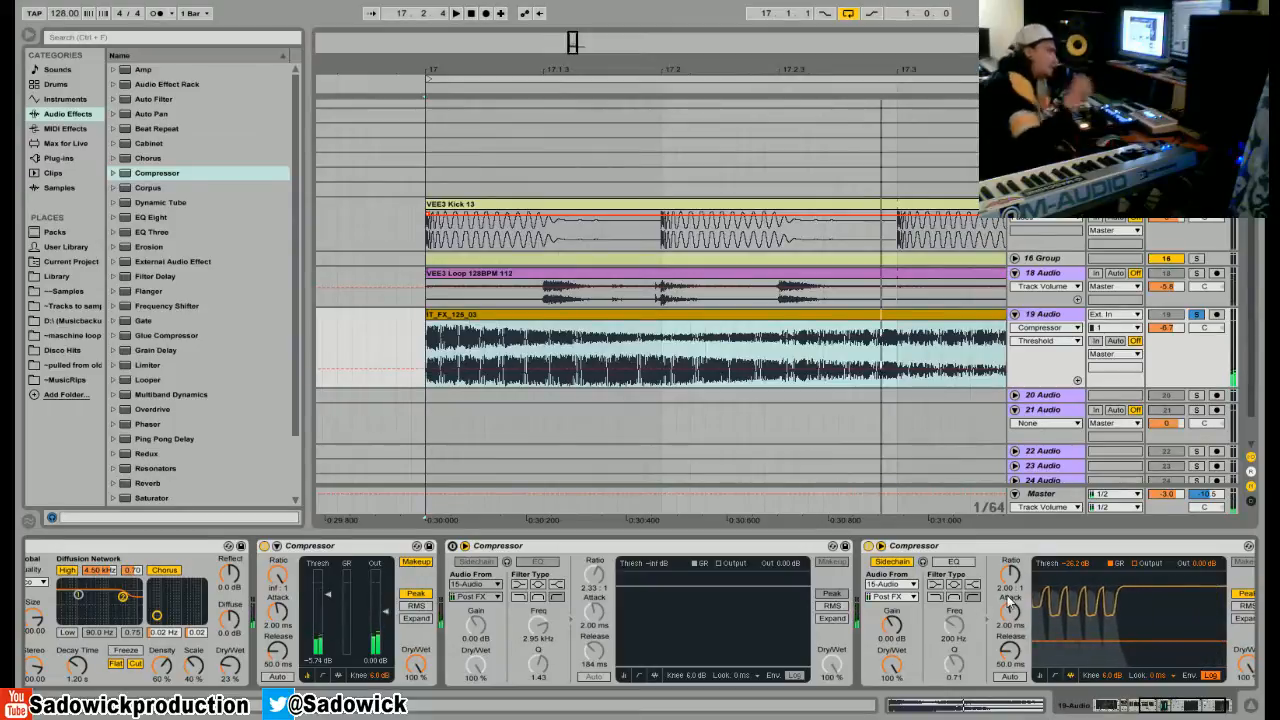
Re-enable the Compressor with the sidechain EQ, compare both during playback, and delete the second sidechained Compressor.
{"action": "left_click", "coordinate": [452, 546]}
{"action": "key", "text": "space"}
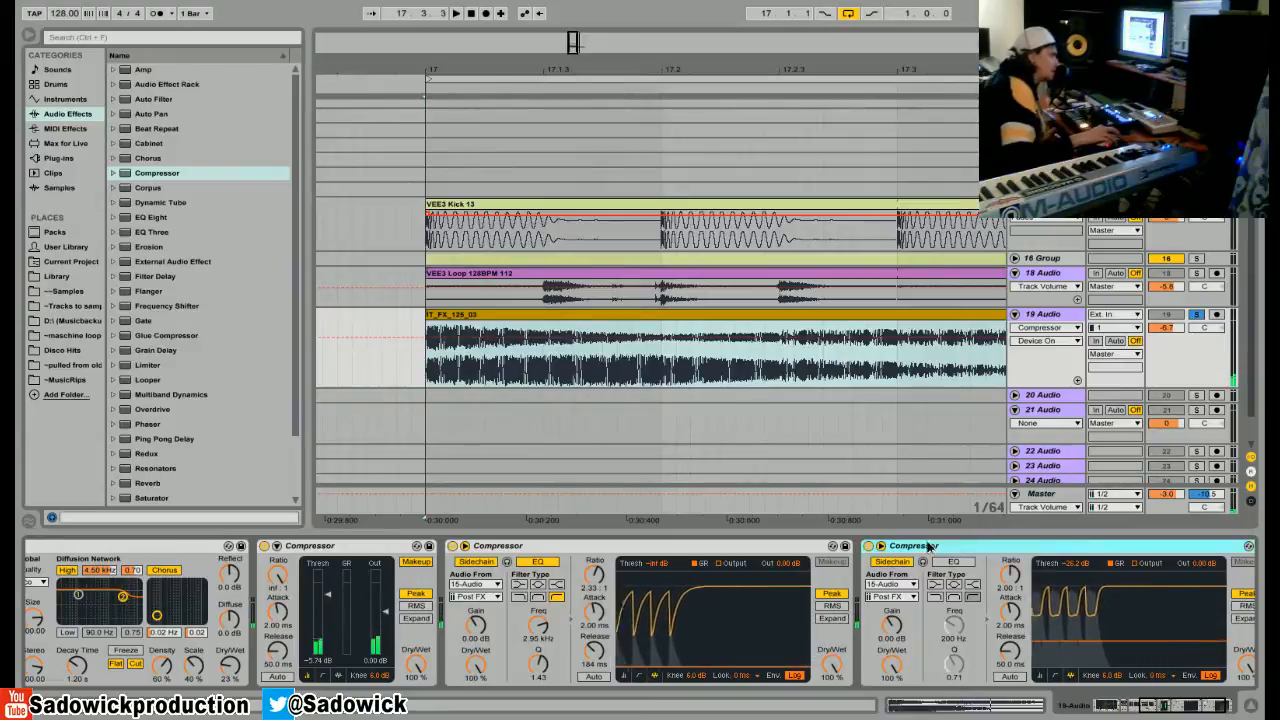
{"action": "right_click", "coordinate": [926, 545]}
{"action": "left_click", "coordinate": [951, 546]}
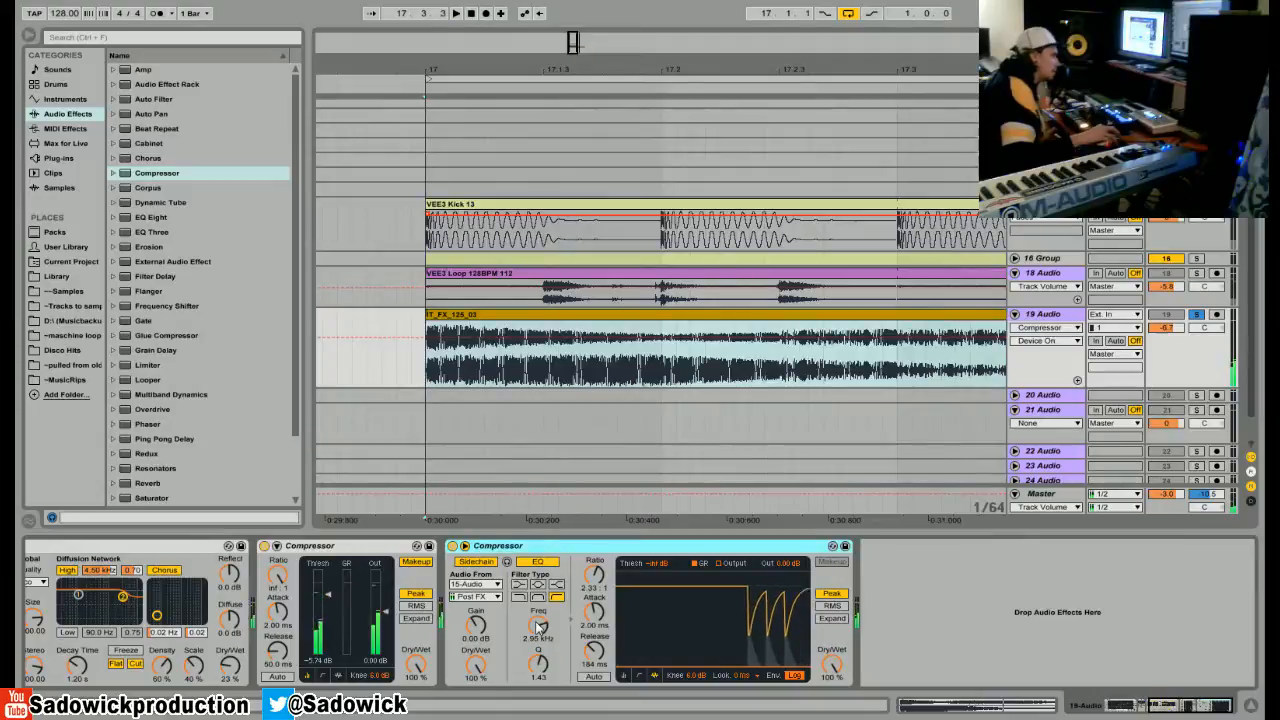
Set the sidechain EQ frequency of the remaining sidechained Compressor to 3.25 kHz.
{"action": "left_click_drag", "start_coordinate": [538, 626], "coordinate": [594, 670]}
{"action": "mouse_move", "coordinate": [531, 627]}
{"action": "left_mouse_down"}
{"action": "mouse_move", "coordinate": [531, 640]}
{"action": "mouse_move", "coordinate": [531, 605]}
{"action": "left_mouse_up"}
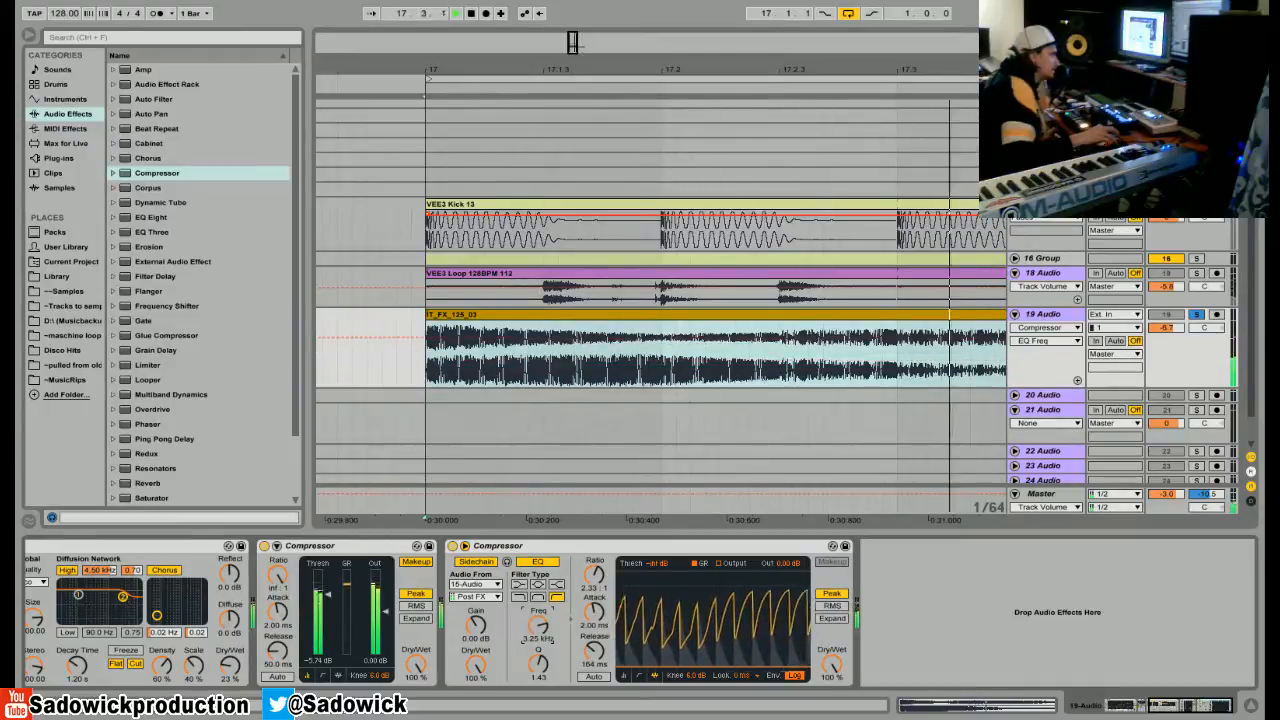
Try a release of 92.1 ms and an attack of 0.35 ms on the sidechained Compressor during playback.
{"action": "left_click_drag", "start_coordinate": [594, 650], "coordinate": [594, 660]}
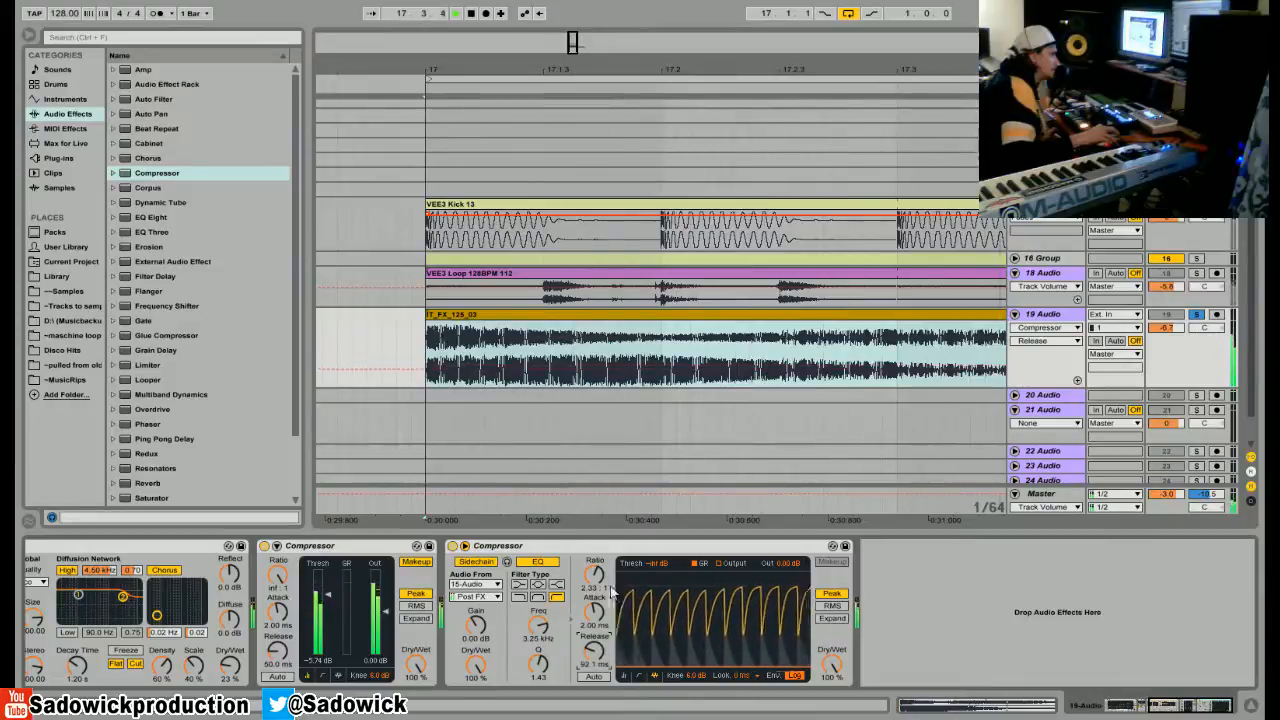
{"action": "left_click_drag", "start_coordinate": [594, 611], "coordinate": [594, 633]}
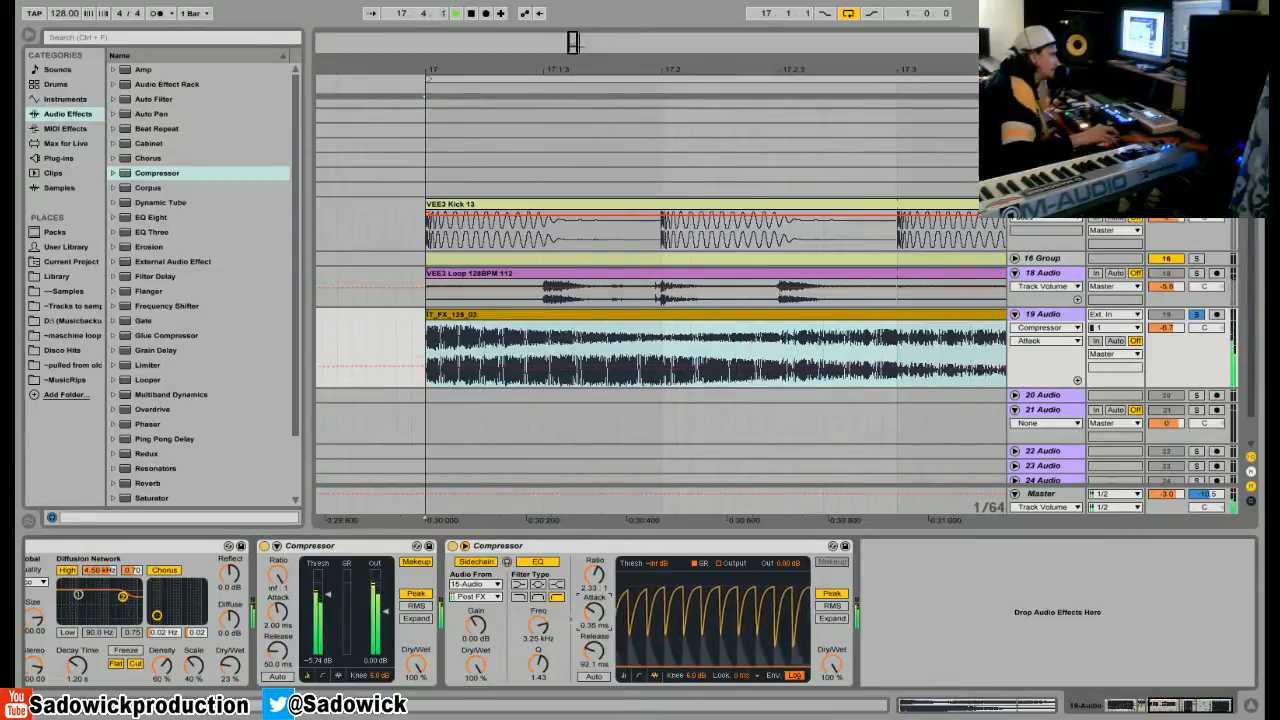
{"action": "key", "text": "space"}
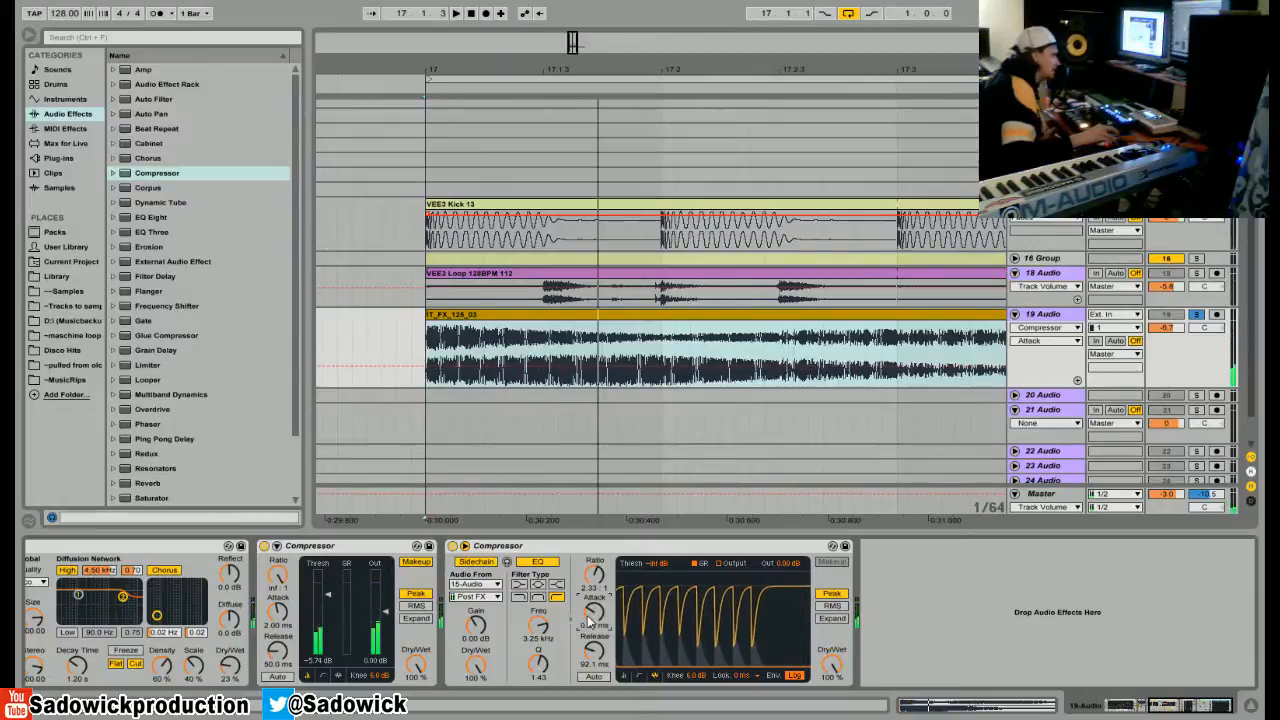
Set the sidechained Compressor's attack to 1.16 ms and its release to 164 ms, and audition the loop.
{"action": "key", "text": "space"}
{"action": "left_click_drag", "start_coordinate": [594, 611], "coordinate": [594, 602]}
{"action": "left_click_drag", "start_coordinate": [598, 660], "coordinate": [598, 650]}
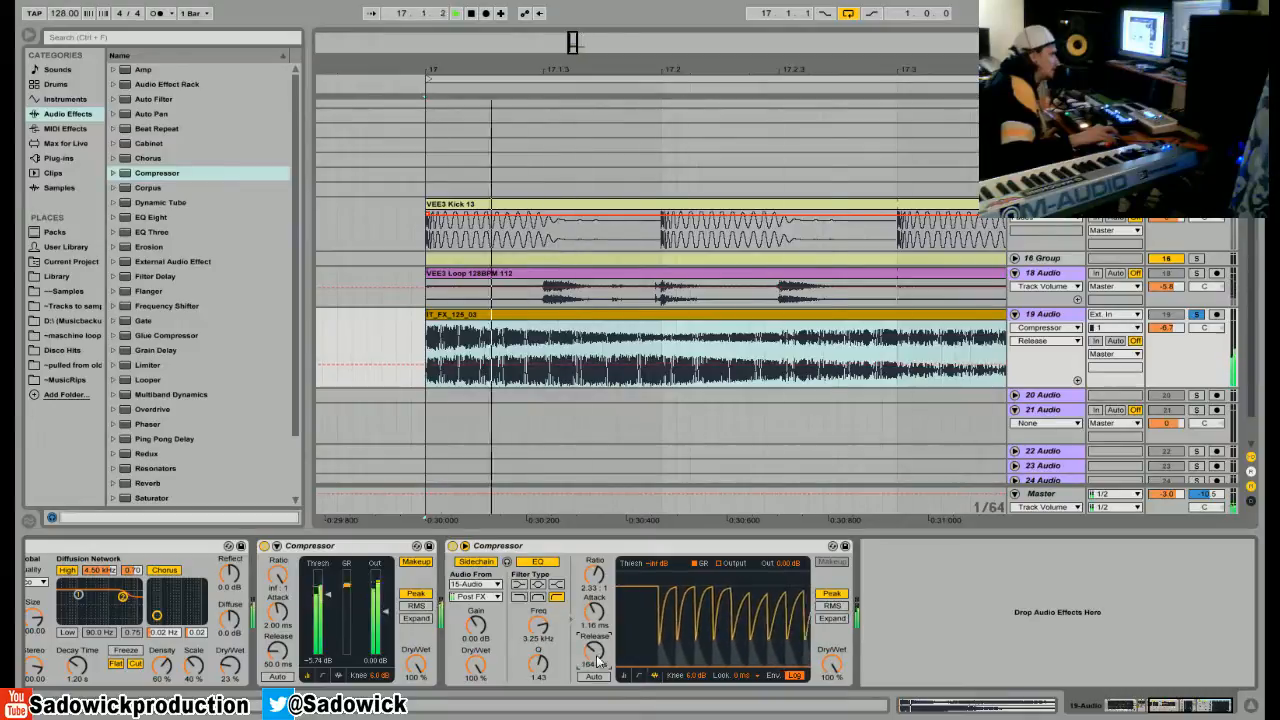
{"action": "key", "text": "space"}
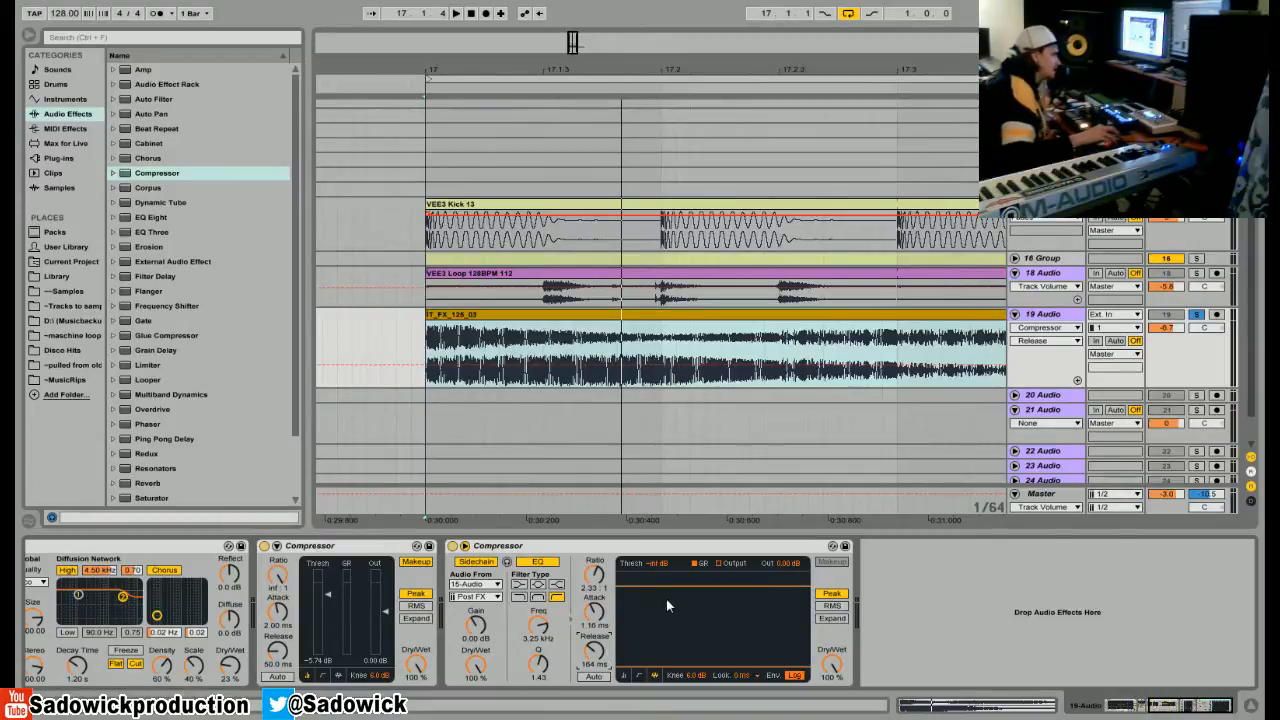
{"action": "key", "text": "space"}
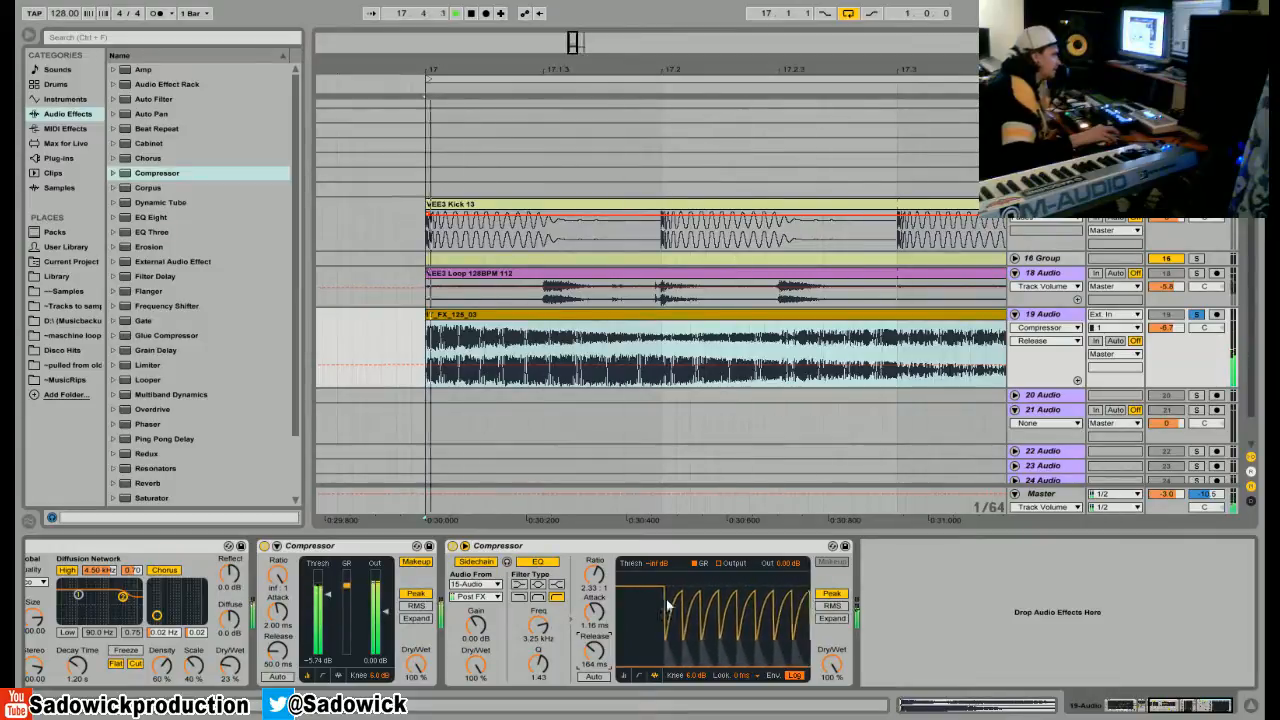
{"action": "key", "text": "space"}
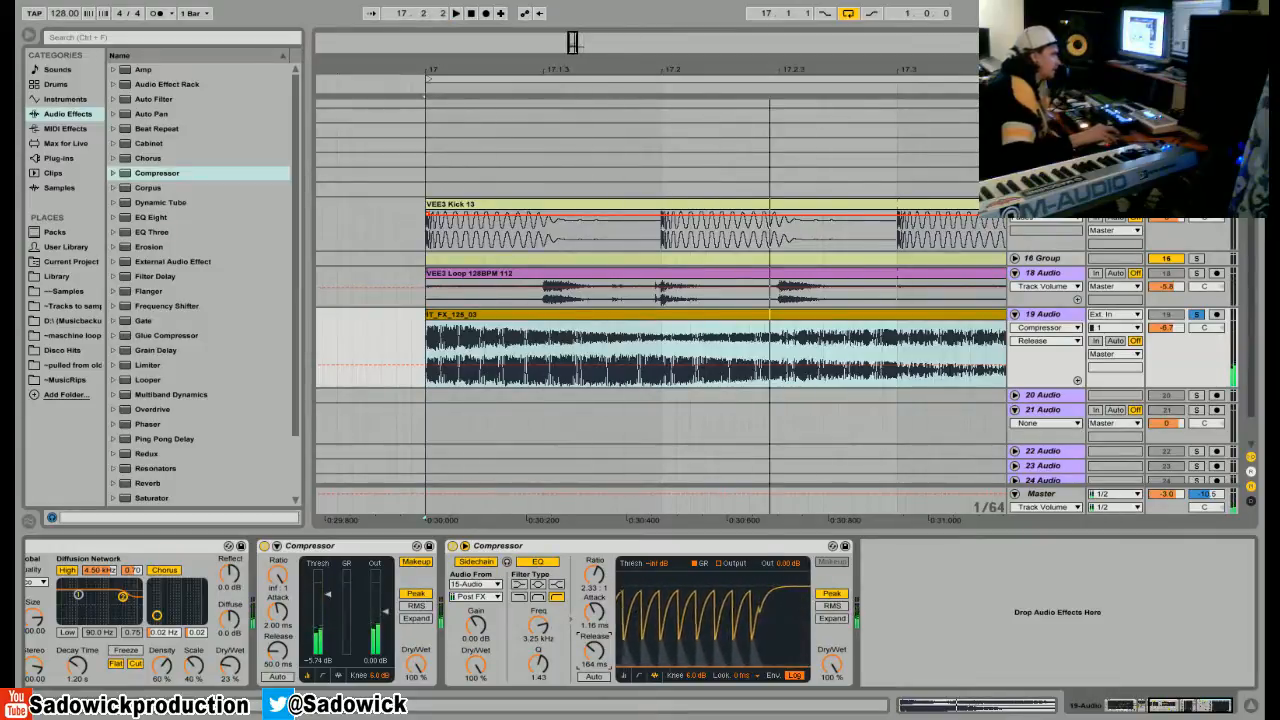